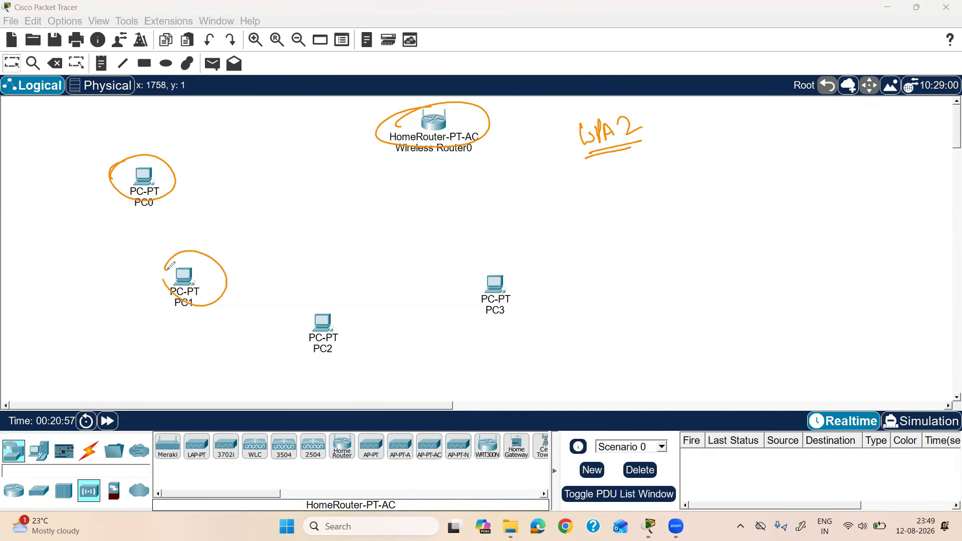
Step: Power PC0 off, swap its network card for a WMP300N wireless module, and power it on
{"action": "left_click_drag", "start_coordinate": [300, 317], "coordinate": [328, 306]}
{"action": "left_click_drag", "start_coordinate": [471, 282], "coordinate": [493, 262]}
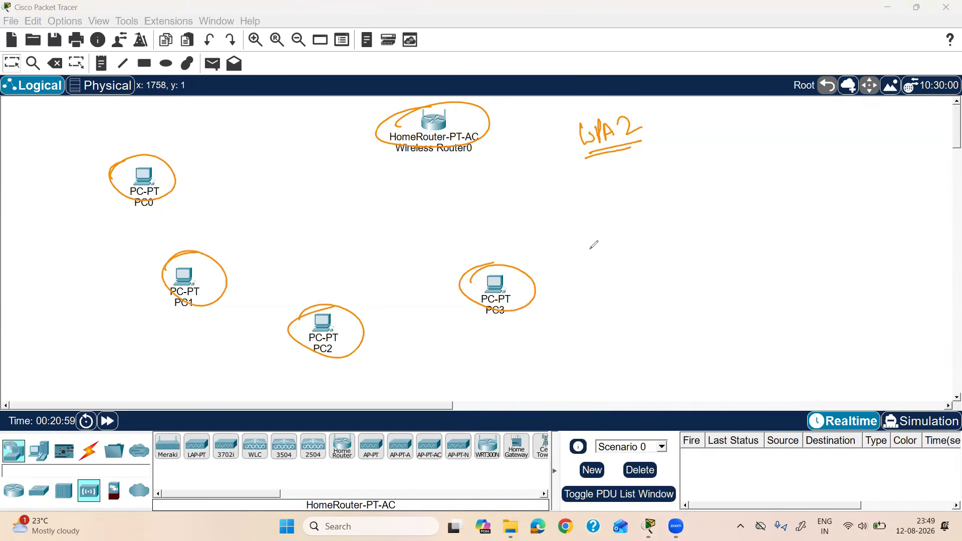
{"action": "left_click", "coordinate": [882, 295]}
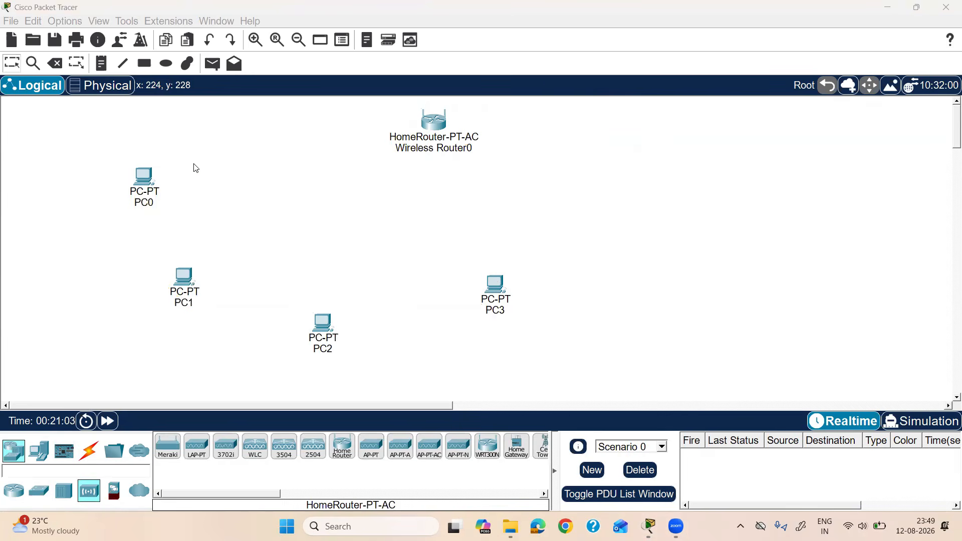
{"action": "left_click", "coordinate": [143, 184]}
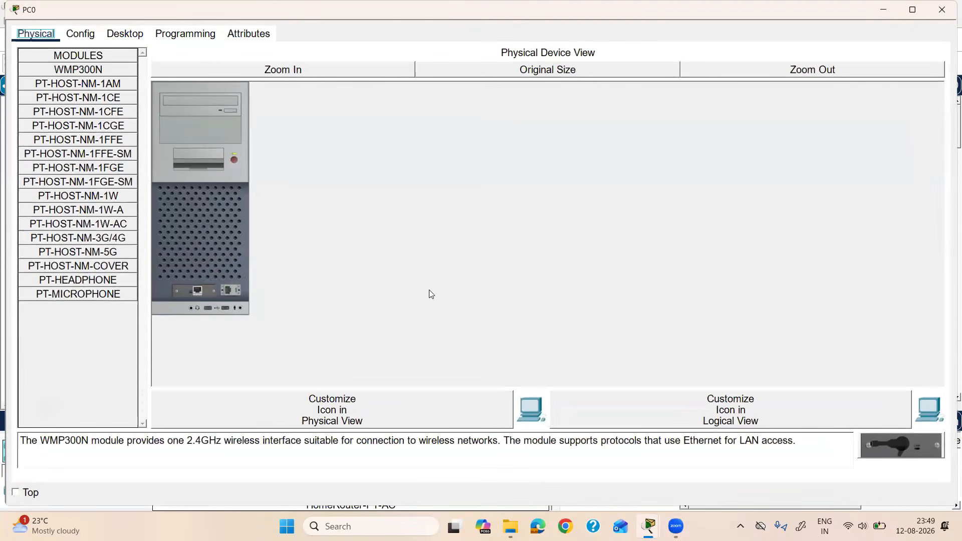
{"action": "left_click", "coordinate": [234, 160]}
{"action": "left_click_drag", "start_coordinate": [198, 290], "coordinate": [95, 294]}
{"action": "left_click_drag", "start_coordinate": [69, 65], "coordinate": [193, 293]}
{"action": "left_click", "coordinate": [233, 160]}
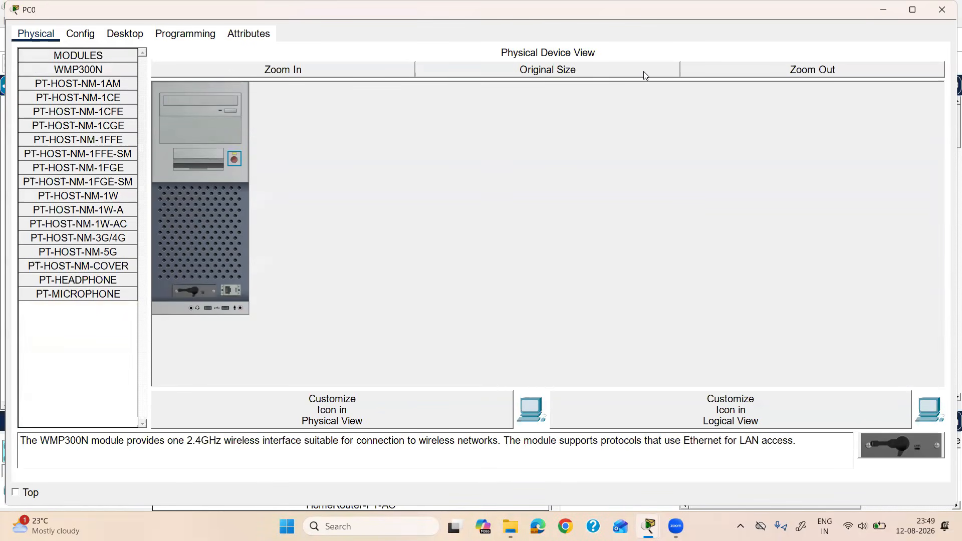
{"action": "left_click", "coordinate": [943, 10]}
Step: Replace PC1's wired network card with a WMP300N wireless module while powered off
{"action": "left_click_drag", "start_coordinate": [167, 183], "coordinate": [211, 225]}
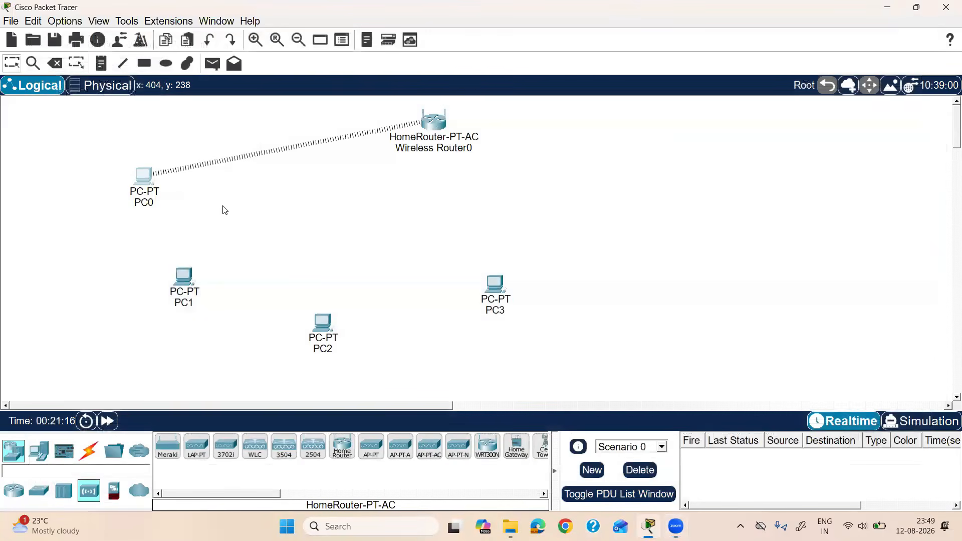
{"action": "left_click_drag", "start_coordinate": [362, 106], "coordinate": [427, 131]}
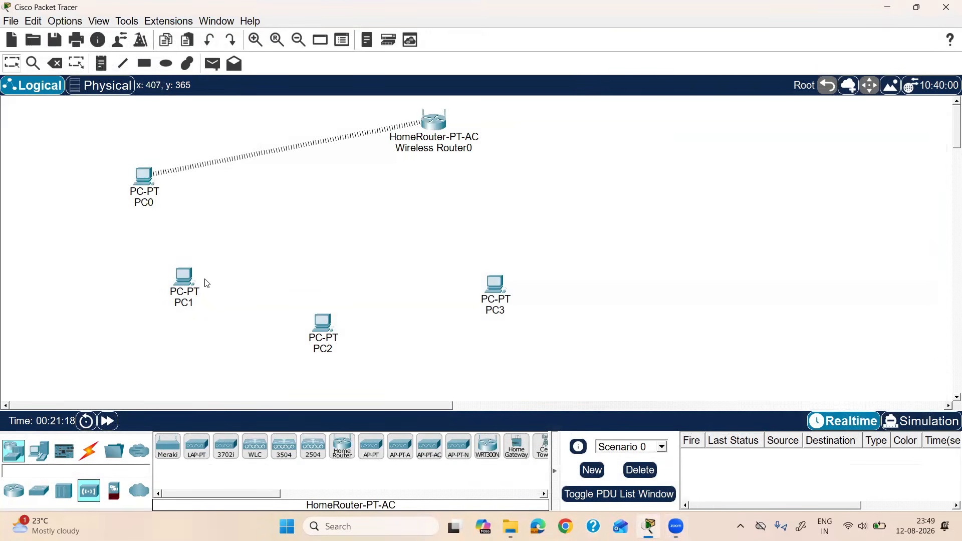
{"action": "double_click", "coordinate": [184, 277]}
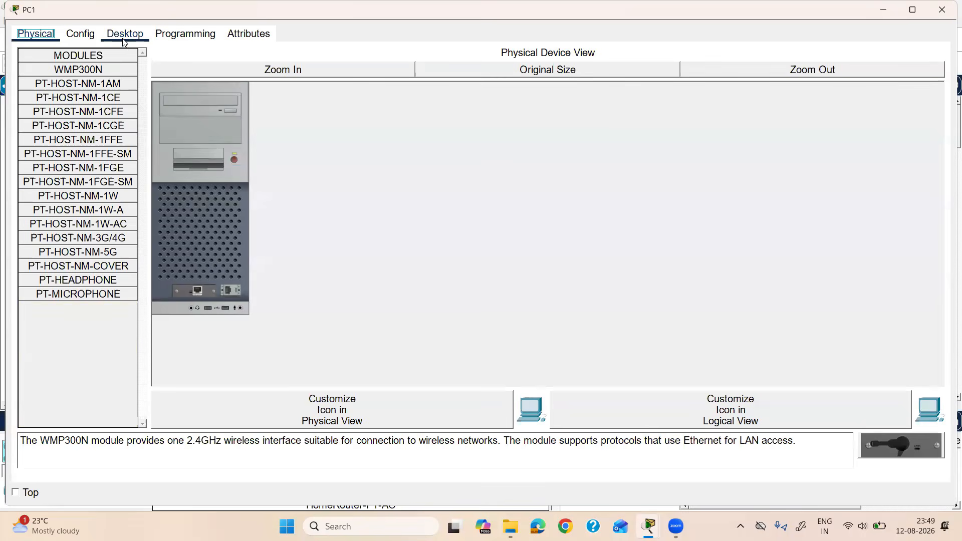
{"action": "left_click", "coordinate": [234, 159]}
{"action": "left_click_drag", "start_coordinate": [196, 291], "coordinate": [80, 326]}
{"action": "left_click_drag", "start_coordinate": [80, 69], "coordinate": [195, 290]}
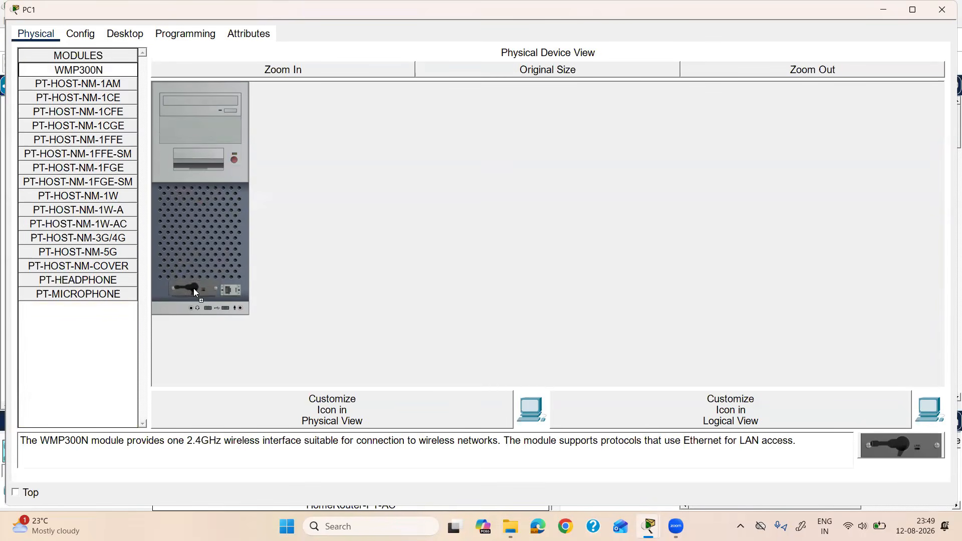
{"action": "left_click", "coordinate": [233, 160]}
{"action": "left_click", "coordinate": [943, 10]}
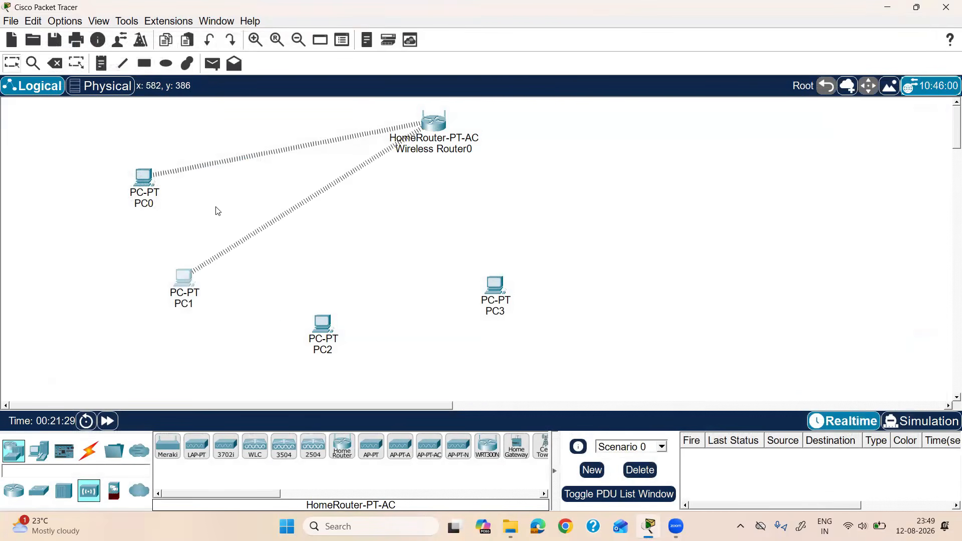
Step: Fit PC2 with a WMP300N wireless module in place of its wired card
{"action": "left_click", "coordinate": [322, 323]}
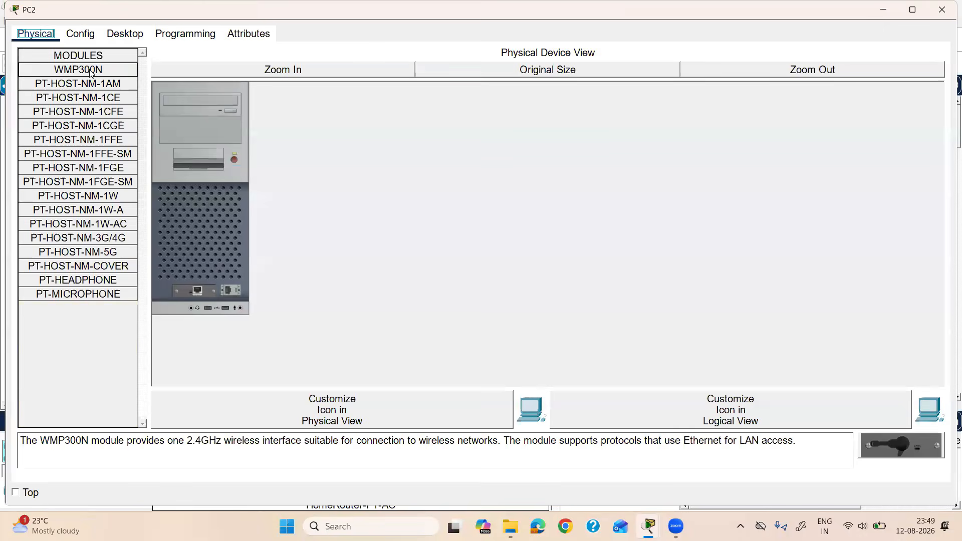
{"action": "left_click", "coordinate": [236, 159]}
{"action": "mouse_move", "coordinate": [195, 290]}
{"action": "left_mouse_down"}
{"action": "mouse_move", "coordinate": [95, 204]}
{"action": "mouse_move", "coordinate": [67, 74]}
{"action": "mouse_move", "coordinate": [189, 236]}
{"action": "mouse_move", "coordinate": [193, 291]}
{"action": "left_mouse_up"}
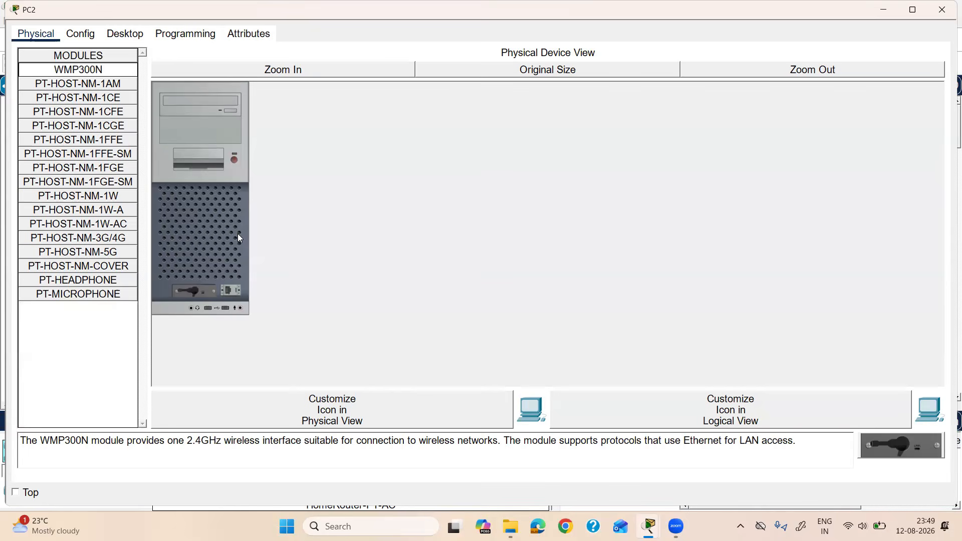
{"action": "left_click", "coordinate": [234, 161]}
{"action": "left_click", "coordinate": [942, 9]}
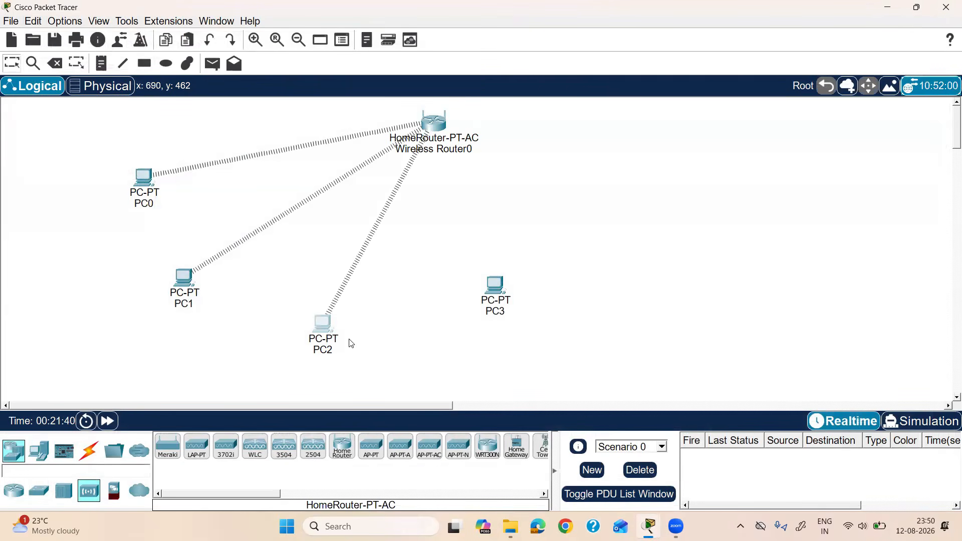
Step: Swap PC3's Ethernet card for a WMP300N module and move PC3 lower
{"action": "left_click", "coordinate": [495, 286]}
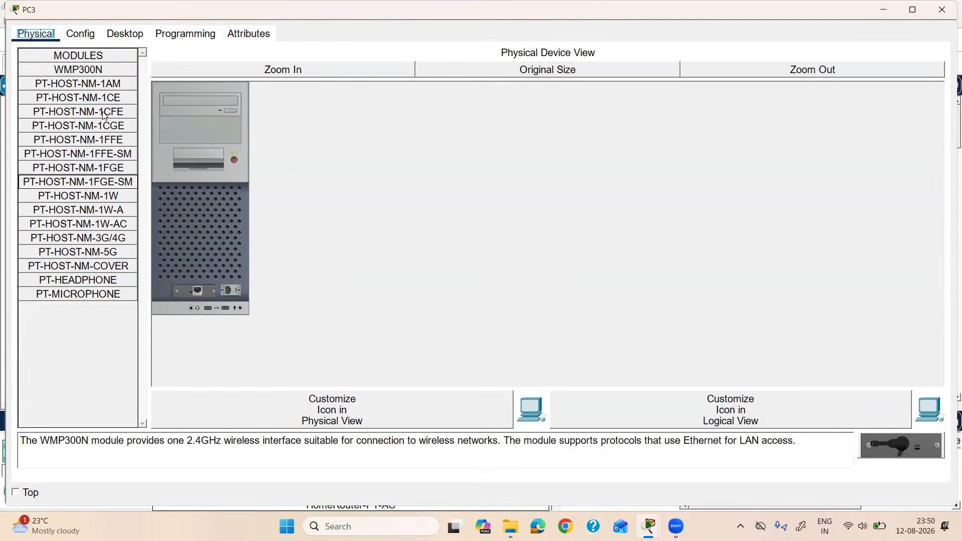
{"action": "left_click", "coordinate": [233, 159]}
{"action": "left_click_drag", "start_coordinate": [198, 292], "coordinate": [128, 255]}
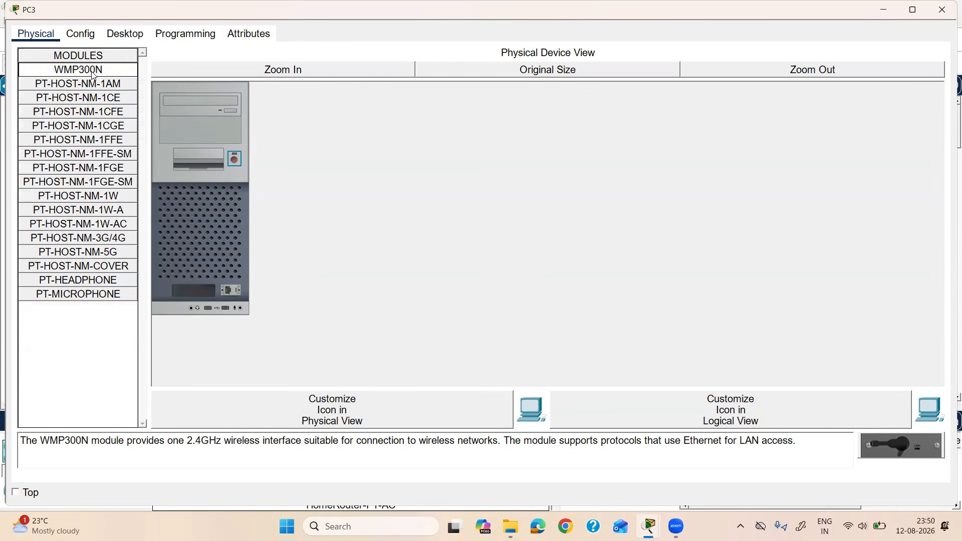
{"action": "left_click_drag", "start_coordinate": [92, 70], "coordinate": [193, 291]}
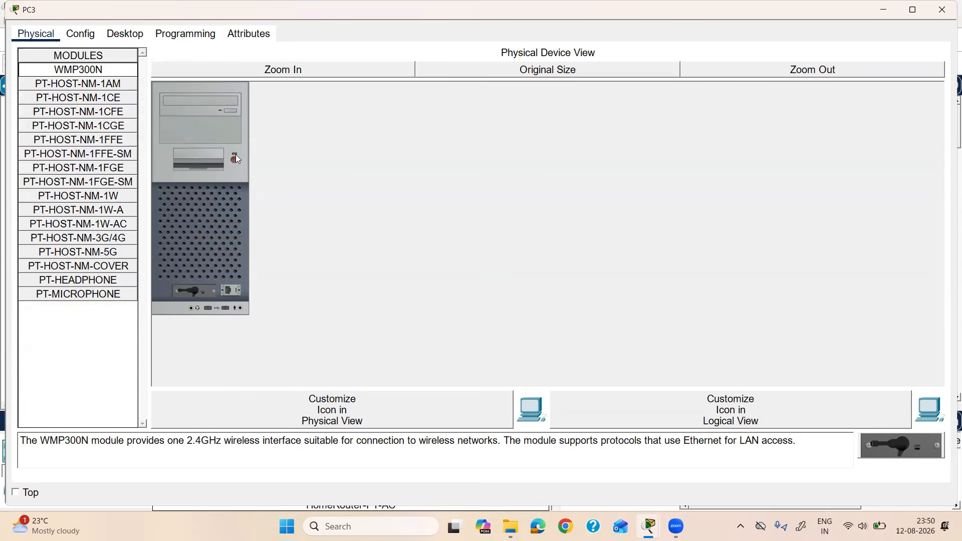
{"action": "left_click", "coordinate": [235, 159]}
{"action": "left_click", "coordinate": [942, 9]}
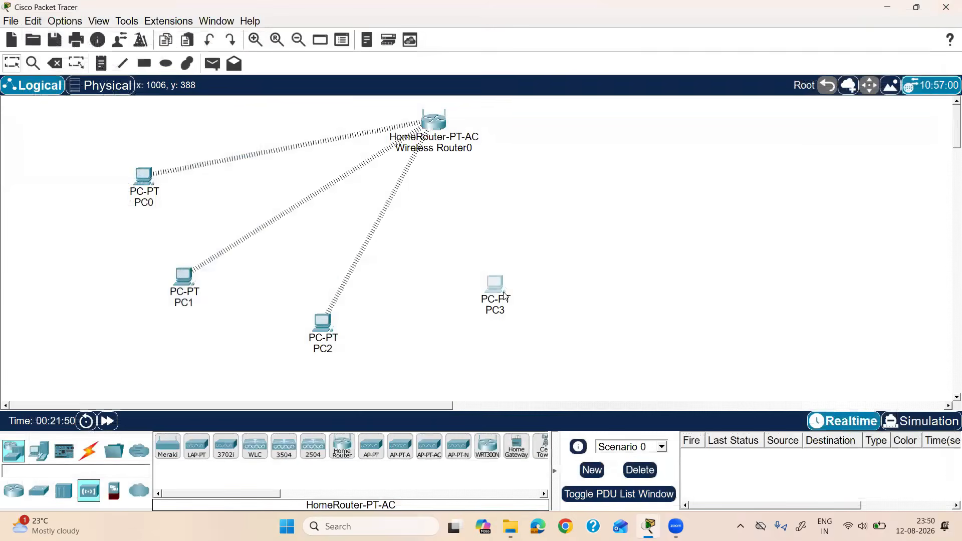
{"action": "left_click_drag", "start_coordinate": [496, 285], "coordinate": [480, 329]}
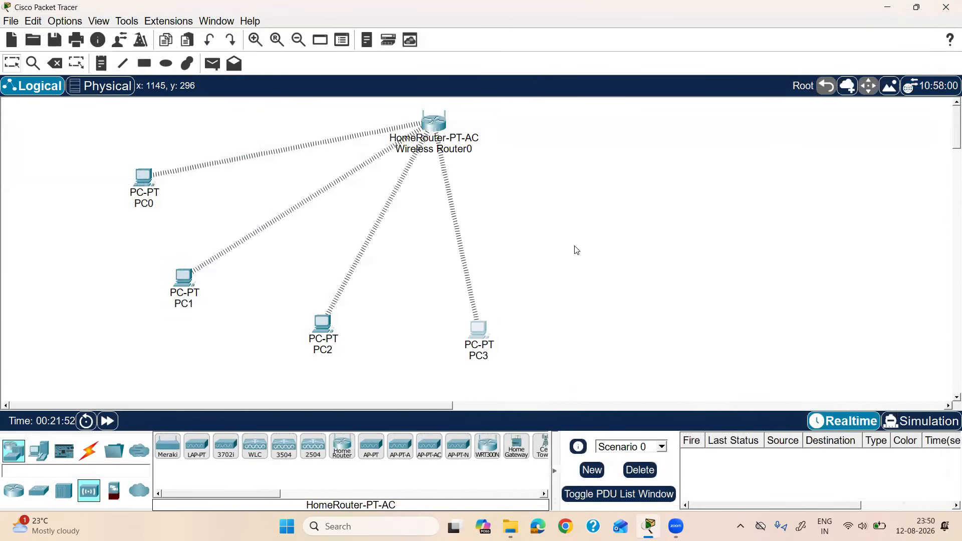
Step: Nudge PC0 up-left and Wireless Router0 down, then open the router's device window
{"action": "left_click_drag", "start_coordinate": [143, 175], "coordinate": [138, 152]}
{"action": "left_click_drag", "start_coordinate": [427, 125], "coordinate": [439, 147]}
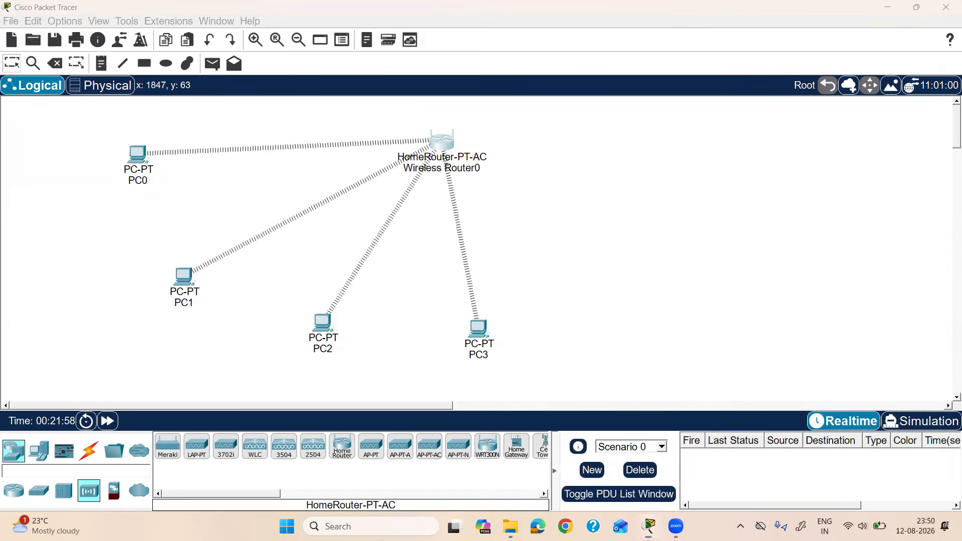
{"action": "left_click_drag", "start_coordinate": [433, 123], "coordinate": [414, 127]}
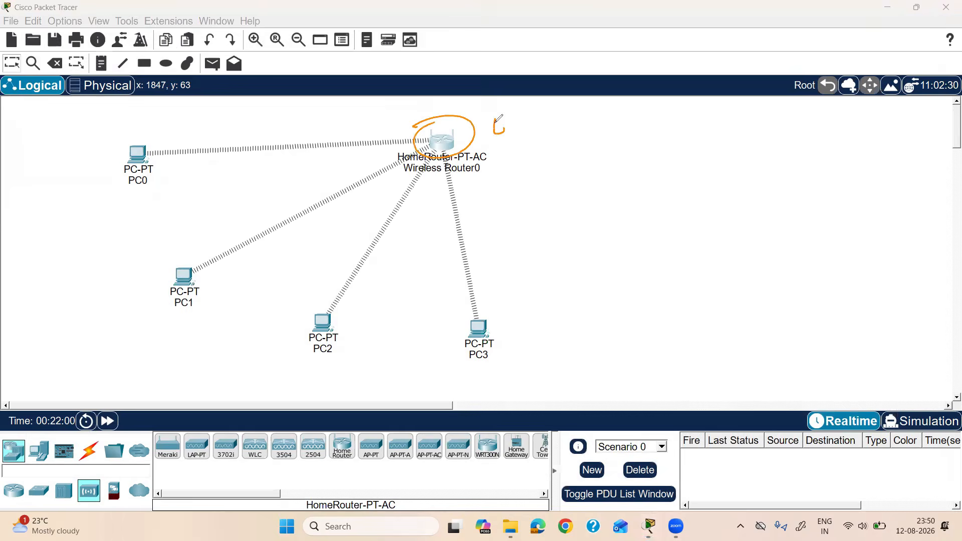
{"action": "left_click_drag", "start_coordinate": [495, 123], "coordinate": [505, 121]}
{"action": "mouse_move", "coordinate": [509, 113]}
{"action": "left_mouse_down"}
{"action": "mouse_move", "coordinate": [509, 133]}
{"action": "mouse_move", "coordinate": [511, 124]}
{"action": "left_mouse_up"}
{"action": "mouse_move", "coordinate": [519, 115]}
{"action": "left_mouse_down"}
{"action": "mouse_move", "coordinate": [516, 131]}
{"action": "mouse_move", "coordinate": [528, 121]}
{"action": "left_mouse_up"}
{"action": "mouse_move", "coordinate": [535, 115]}
{"action": "left_mouse_down"}
{"action": "mouse_move", "coordinate": [536, 123]}
{"action": "mouse_move", "coordinate": [554, 121]}
{"action": "left_mouse_up"}
{"action": "left_click_drag", "start_coordinate": [510, 143], "coordinate": [553, 135]}
{"action": "left_click_drag", "start_coordinate": [497, 151], "coordinate": [552, 146]}
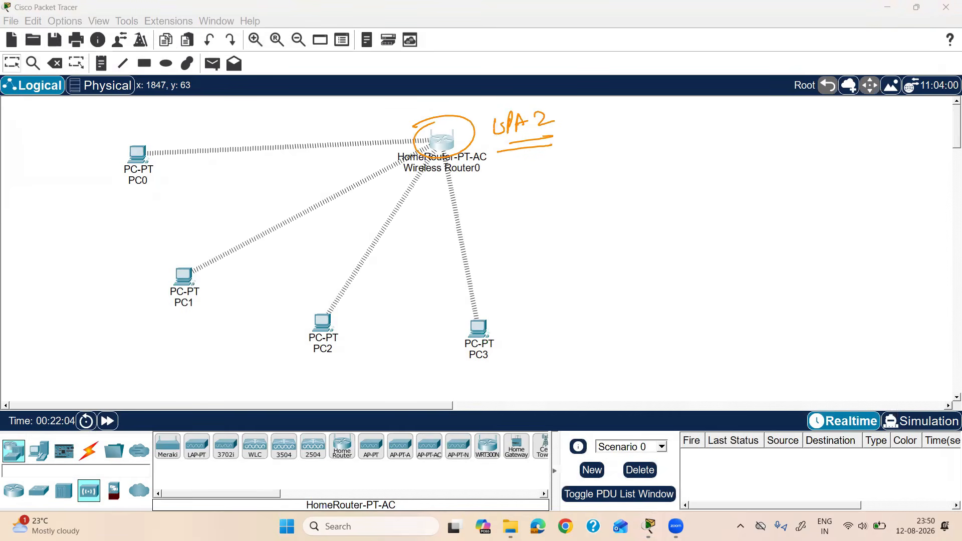
{"action": "left_click", "coordinate": [909, 247]}
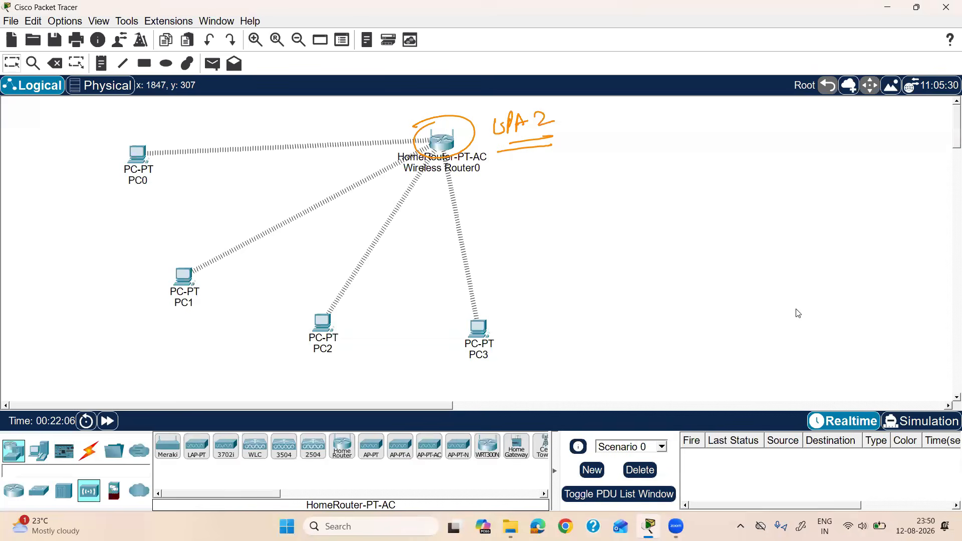
{"action": "left_click", "coordinate": [442, 144]}
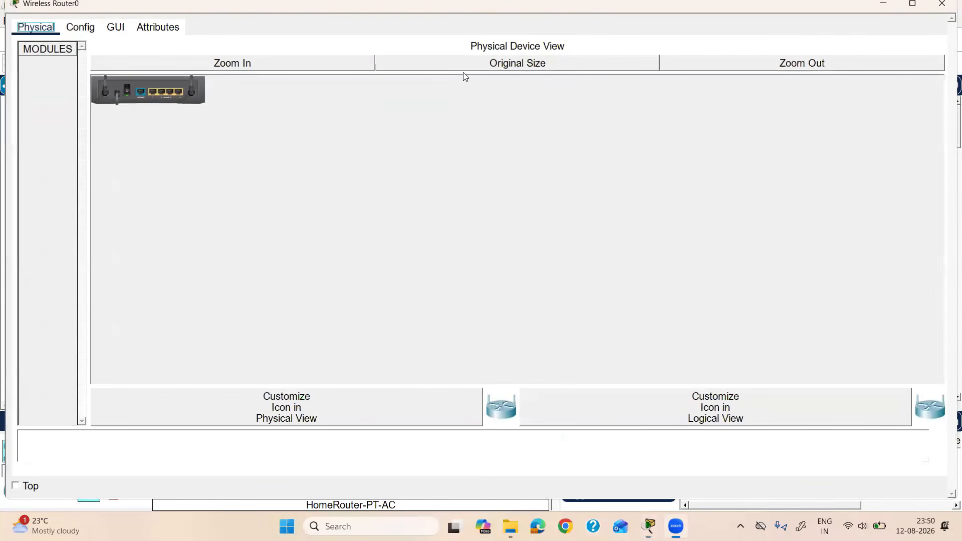
Step: In the router's Basic Wireless Settings, set 5 GHz - 1 and 5 GHz - 2 to Disabled
{"action": "left_click", "coordinate": [911, 5]}
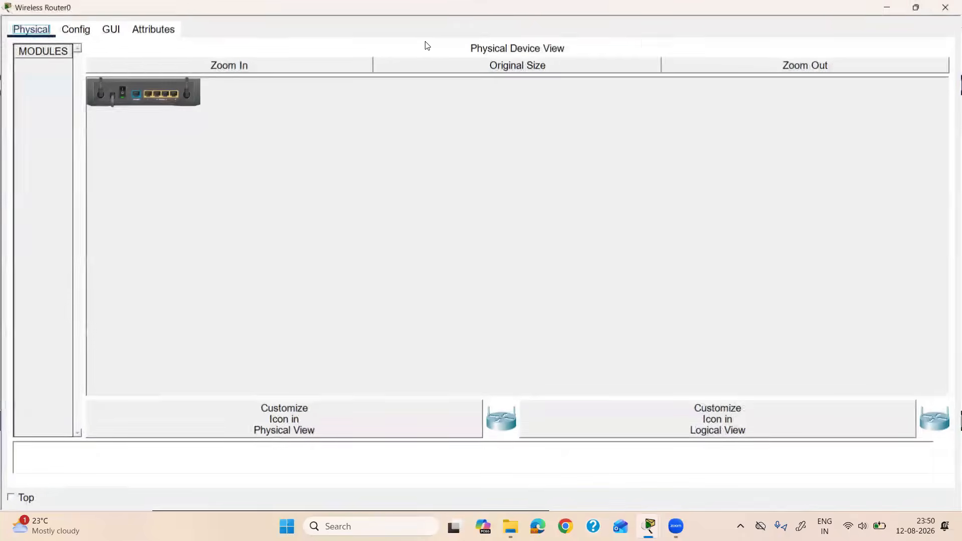
{"action": "left_click", "coordinate": [111, 30]}
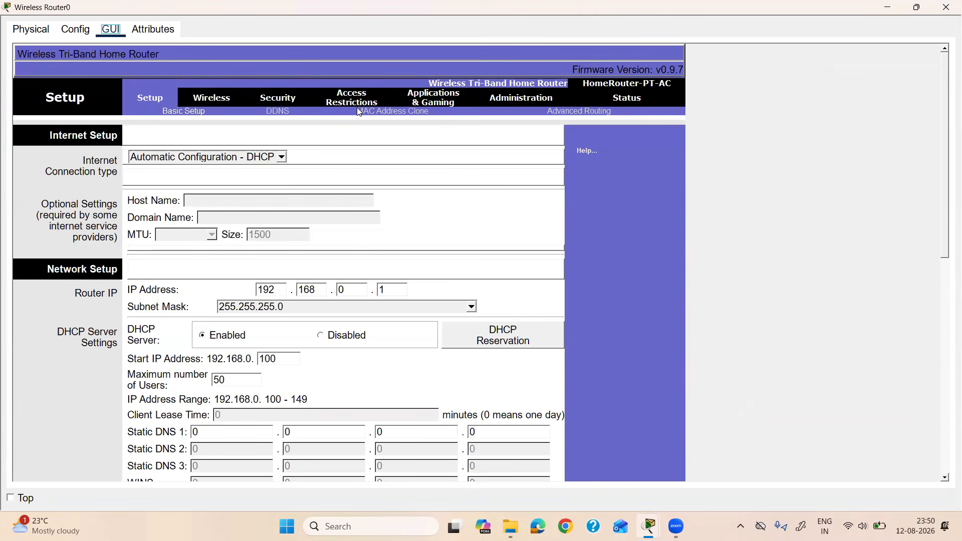
{"action": "left_click", "coordinate": [208, 102]}
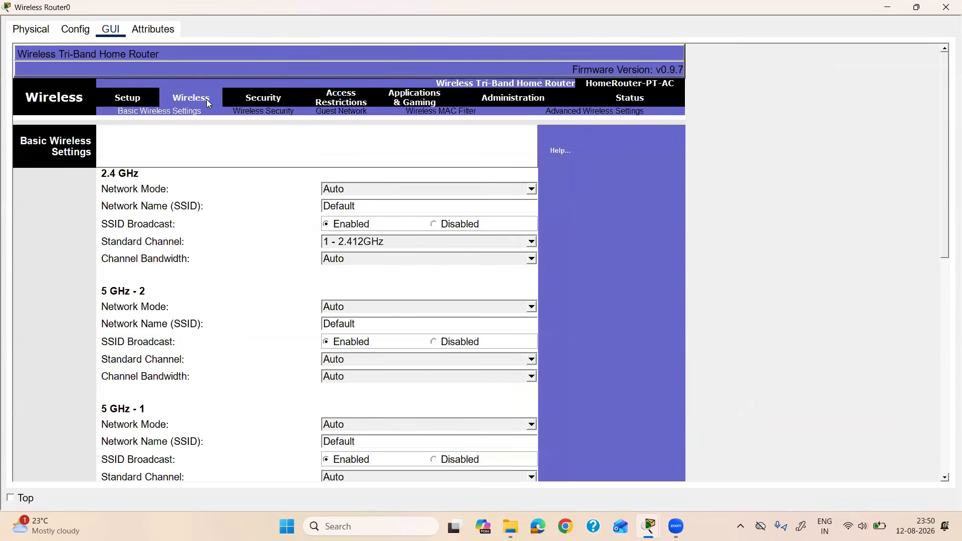
{"action": "scroll", "coordinate": [442, 205], "scroll_direction": "down", "scroll_amount": 4}
{"action": "left_click", "coordinate": [361, 364]}
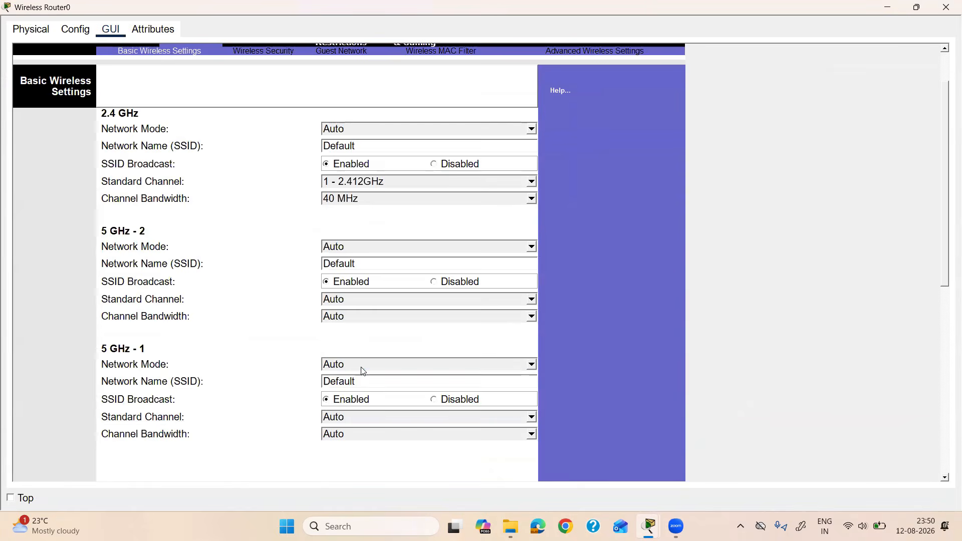
{"action": "left_click", "coordinate": [348, 406]}
{"action": "left_click", "coordinate": [366, 246]}
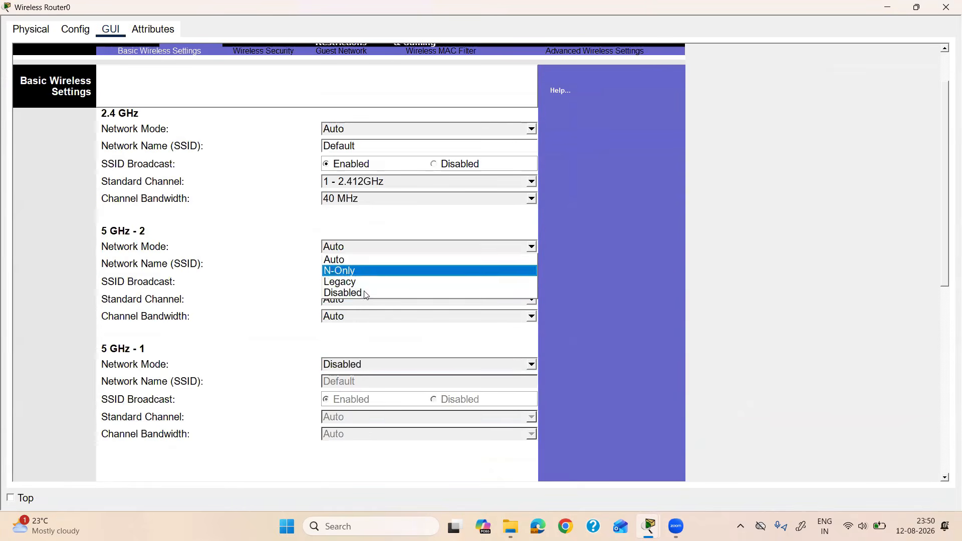
{"action": "left_click", "coordinate": [366, 294]}
Step: Keep the 2.4 GHz network mode on Auto, save settings, and go to Wireless Security
{"action": "left_click", "coordinate": [369, 131]}
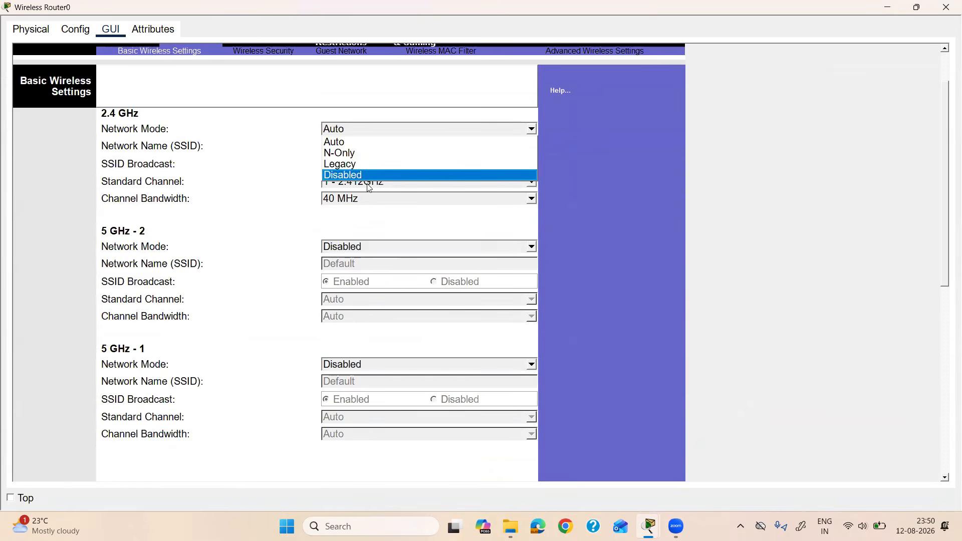
{"action": "left_click", "coordinate": [366, 176]}
{"action": "left_click", "coordinate": [352, 125]}
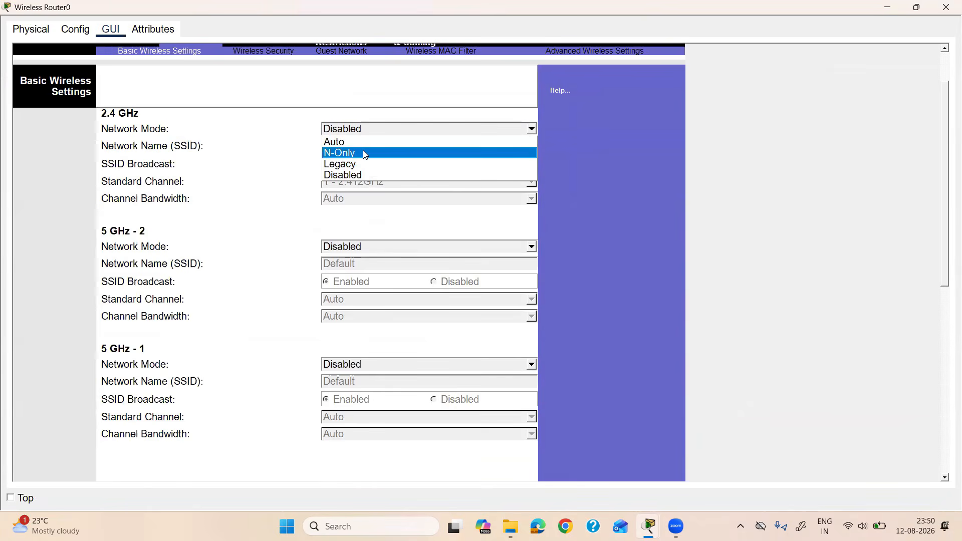
{"action": "left_click", "coordinate": [363, 143]}
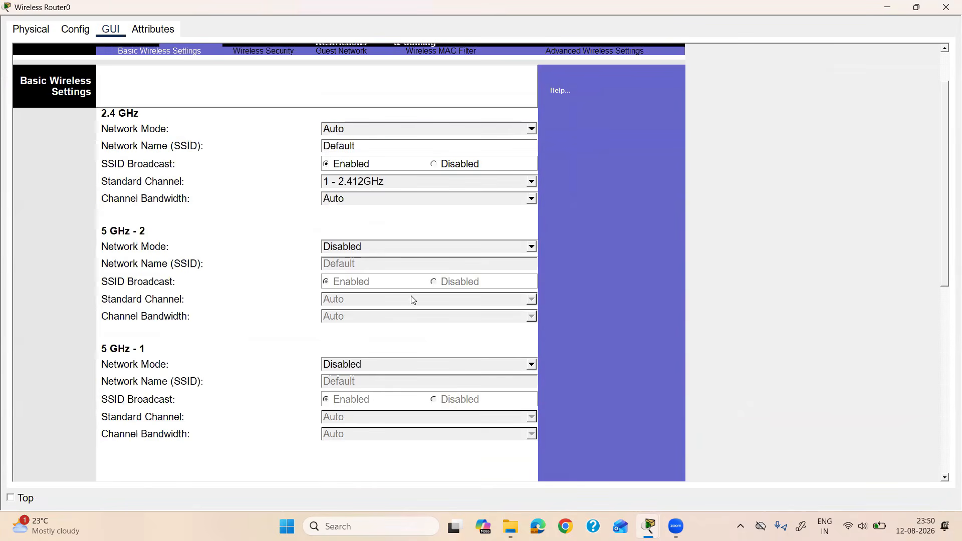
{"action": "scroll", "coordinate": [420, 326], "scroll_direction": "down", "scroll_amount": 5}
{"action": "scroll", "coordinate": [429, 356], "scroll_direction": "down", "scroll_amount": 5}
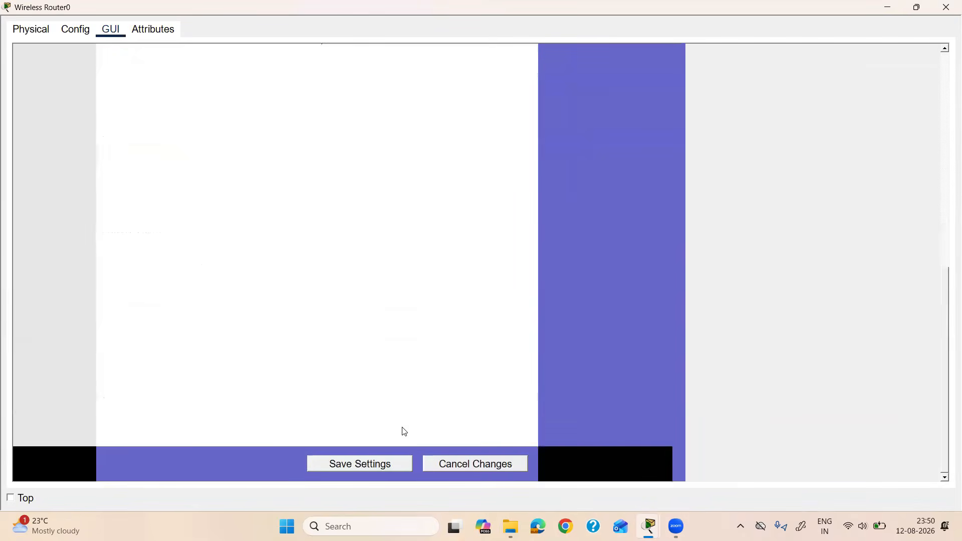
{"action": "left_click", "coordinate": [382, 464]}
{"action": "scroll", "coordinate": [458, 277], "scroll_direction": "up", "scroll_amount": 7}
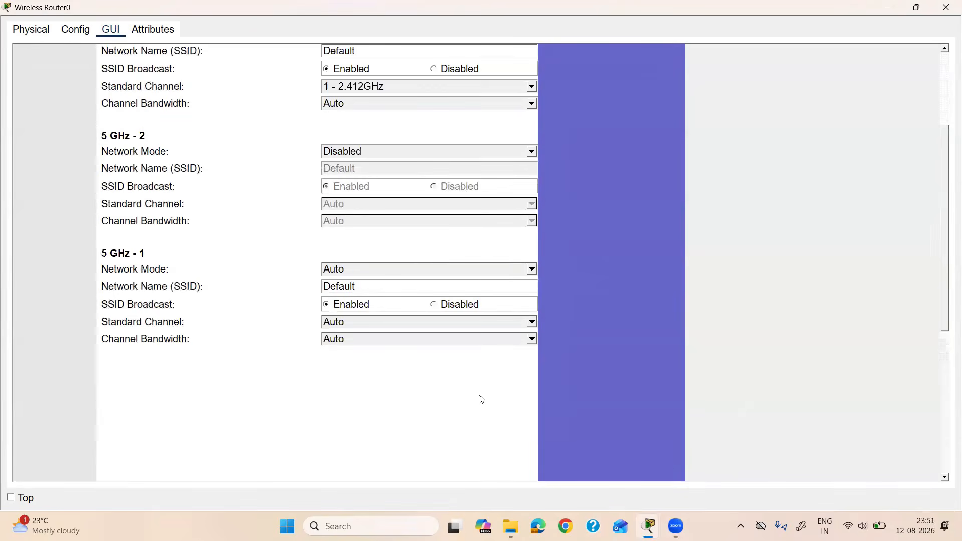
{"action": "scroll", "coordinate": [481, 399], "scroll_direction": "up", "scroll_amount": 6}
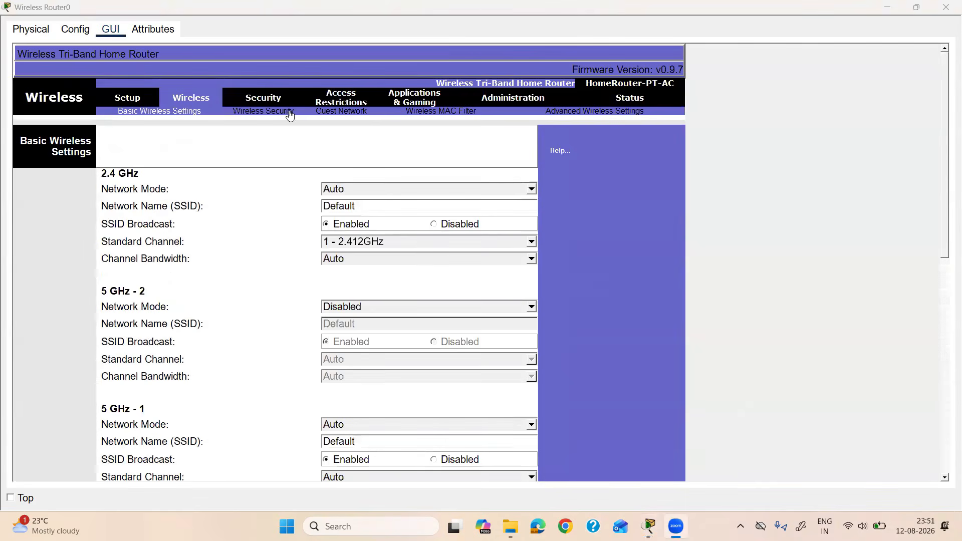
{"action": "left_click", "coordinate": [286, 113]}
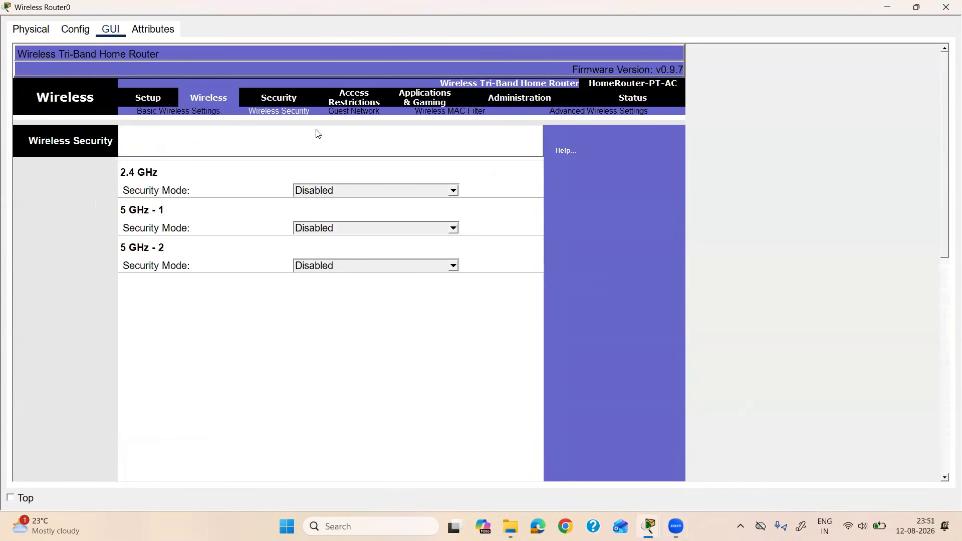
Step: Annotate the path to the 2.4 GHz security mode and write WPA2 as an on-screen note
{"action": "left_click", "coordinate": [368, 193]}
{"action": "mouse_move", "coordinate": [184, 93]}
{"action": "left_mouse_down"}
{"action": "mouse_move", "coordinate": [176, 97]}
{"action": "mouse_move", "coordinate": [205, 75]}
{"action": "left_mouse_up"}
{"action": "mouse_move", "coordinate": [253, 106]}
{"action": "left_mouse_down"}
{"action": "mouse_move", "coordinate": [317, 109]}
{"action": "mouse_move", "coordinate": [248, 107]}
{"action": "left_mouse_up"}
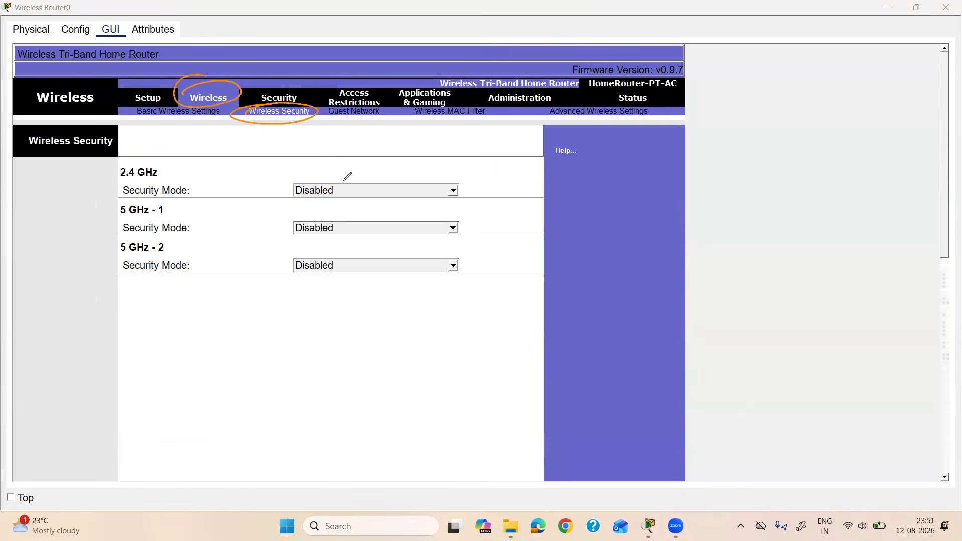
{"action": "mouse_move", "coordinate": [300, 176]}
{"action": "left_mouse_down"}
{"action": "mouse_move", "coordinate": [276, 181]}
{"action": "mouse_move", "coordinate": [273, 193]}
{"action": "mouse_move", "coordinate": [312, 173]}
{"action": "left_mouse_up"}
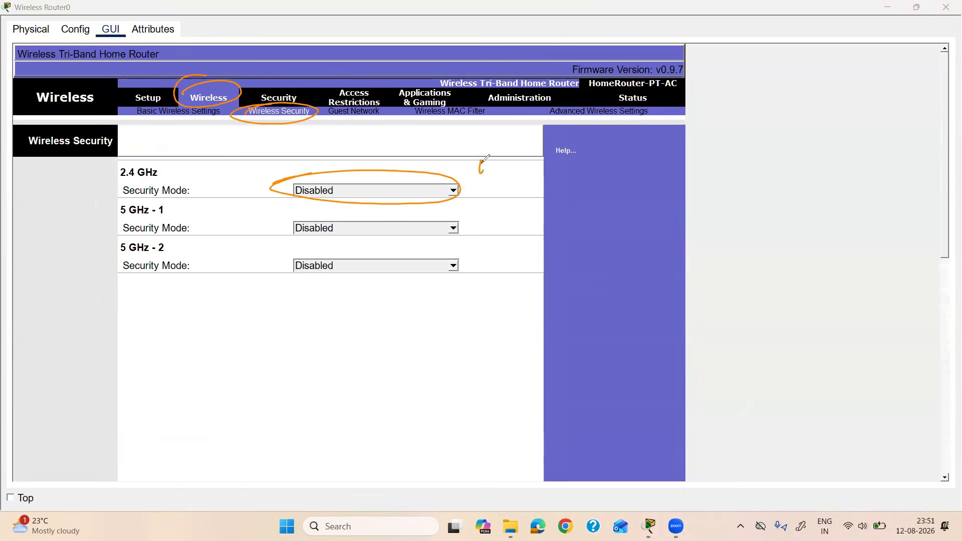
{"action": "mouse_move", "coordinate": [486, 157]}
{"action": "left_mouse_down"}
{"action": "mouse_move", "coordinate": [526, 148]}
{"action": "mouse_move", "coordinate": [498, 155]}
{"action": "left_mouse_up"}
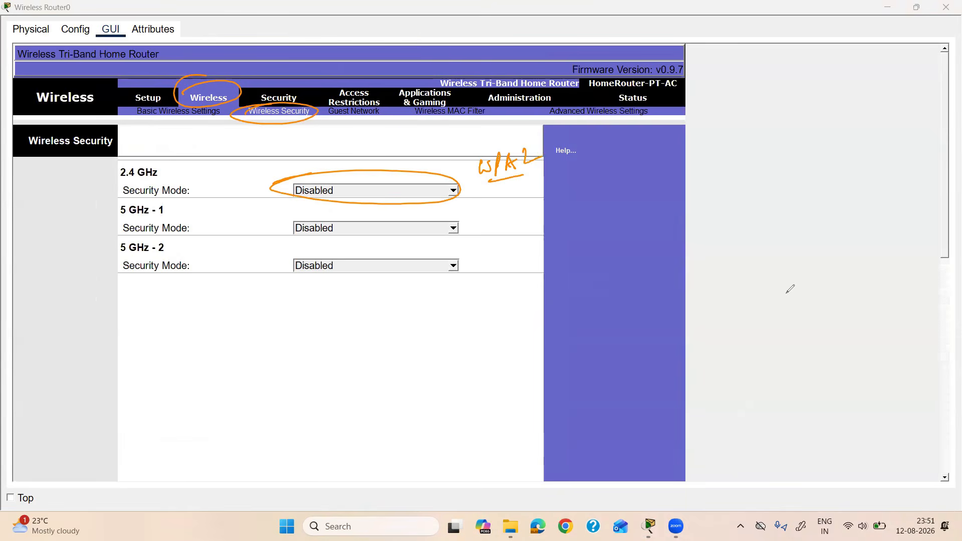
Step: Set the 2.4 GHz security mode to WPA2 Personal with AES encryption
{"action": "left_click", "coordinate": [428, 195]}
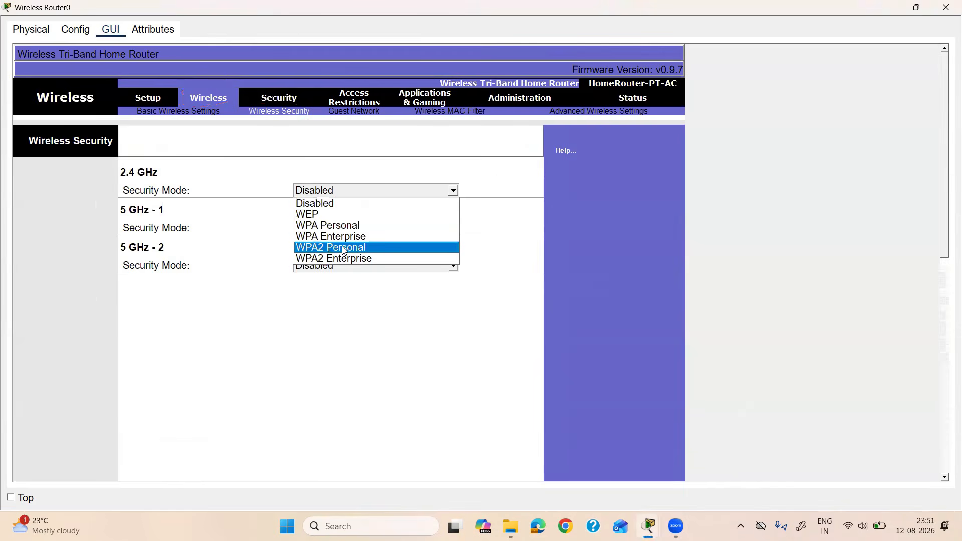
{"action": "left_click", "coordinate": [329, 248]}
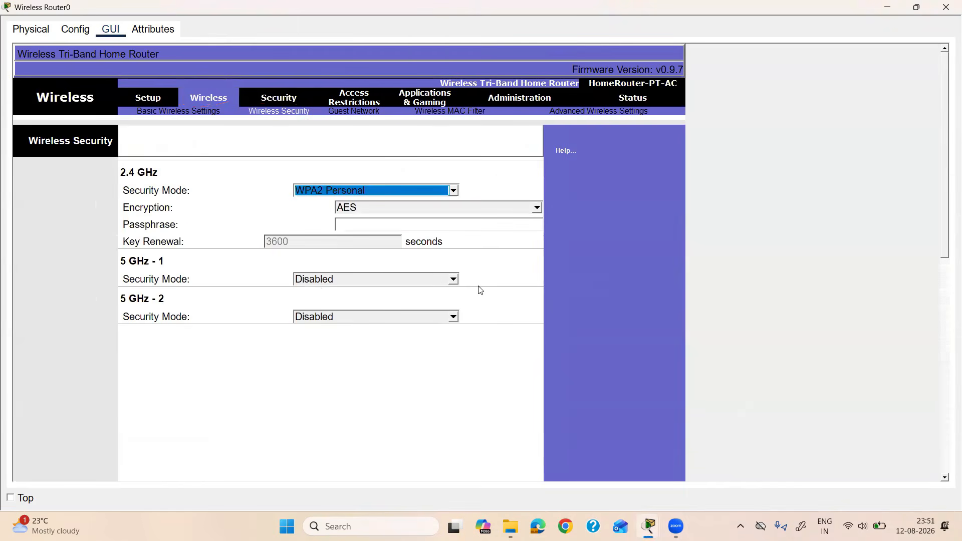
{"action": "left_click", "coordinate": [361, 226]}
{"action": "left_click", "coordinate": [375, 209]}
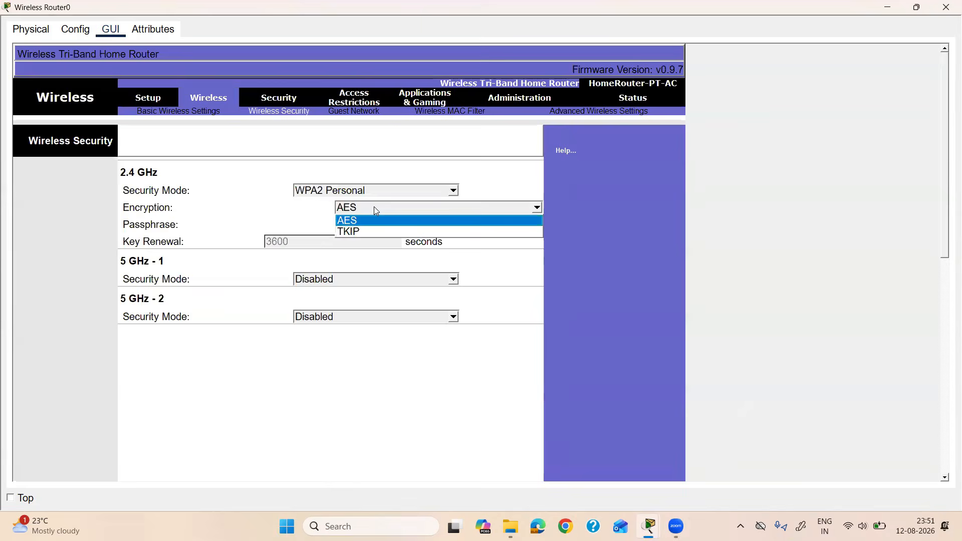
{"action": "left_click", "coordinate": [375, 208]}
{"action": "left_click", "coordinate": [368, 211]}
{"action": "left_click", "coordinate": [373, 221]}
{"action": "left_click", "coordinate": [369, 225]}
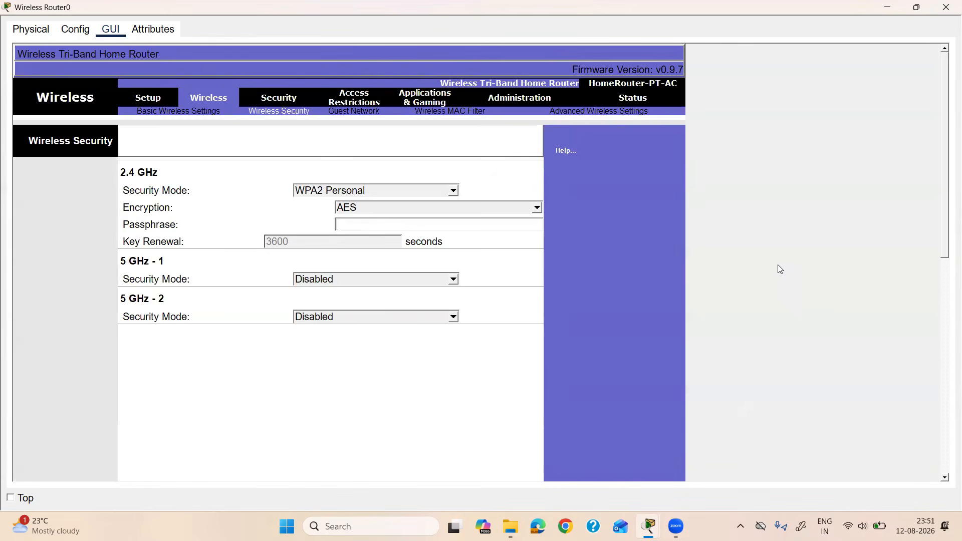
Step: Enter the Wi-Fi passphrase for the 2.4 GHz band and check it
{"action": "type", "text": "hplap123"}
{"action": "double_click", "coordinate": [381, 225]}
{"action": "left_click", "coordinate": [557, 273]}
{"action": "scroll", "coordinate": [418, 215], "scroll_direction": "down", "scroll_amount": 8}
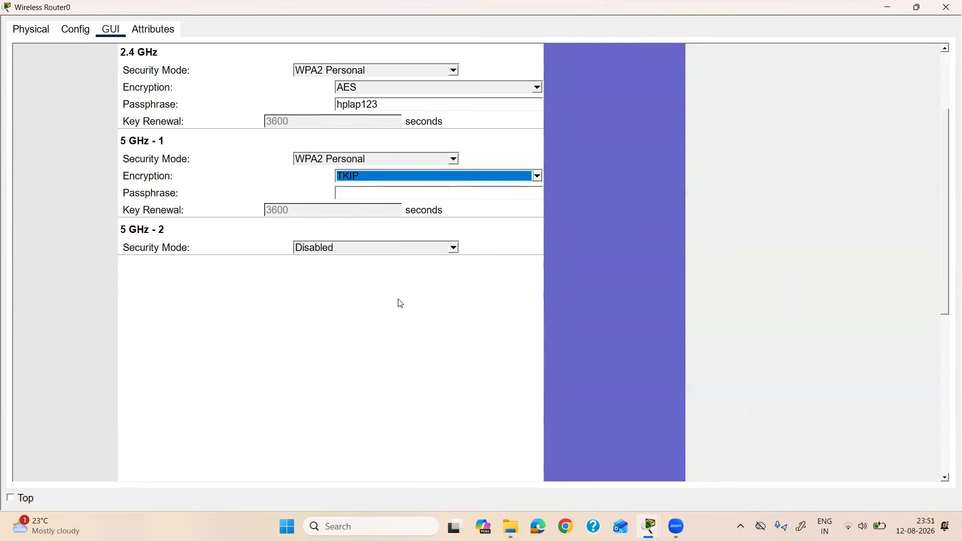
{"action": "scroll", "coordinate": [534, 246], "scroll_direction": "up", "scroll_amount": 1}
{"action": "scroll", "coordinate": [451, 208], "scroll_direction": "up", "scroll_amount": 2}
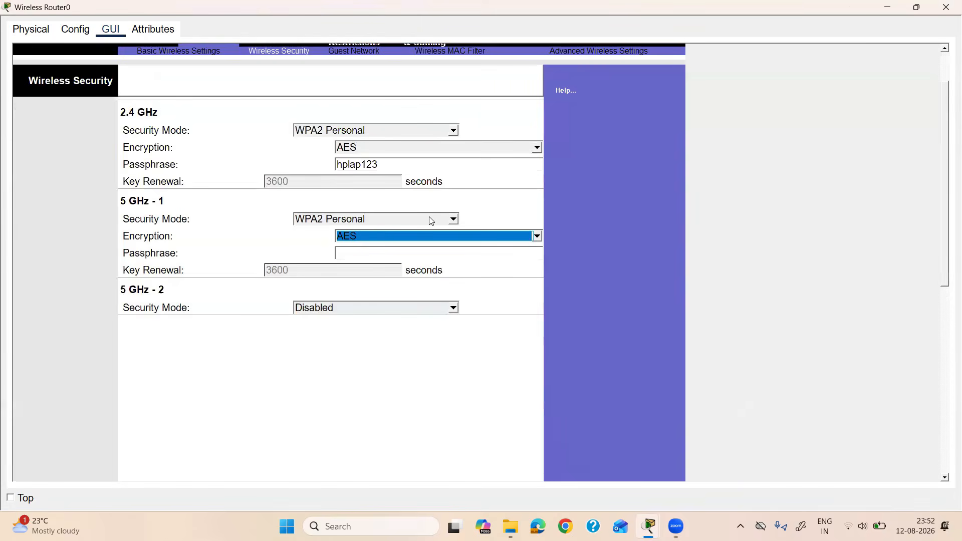
Step: Return the 5 GHz - 1 security mode to Disabled
{"action": "left_click", "coordinate": [431, 221]}
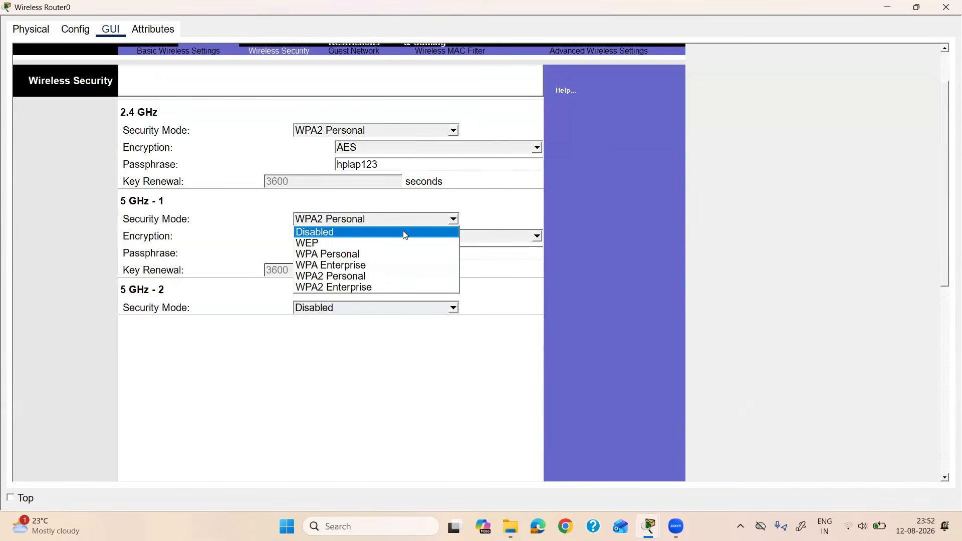
{"action": "left_click", "coordinate": [419, 228]}
{"action": "left_click", "coordinate": [630, 246]}
{"action": "scroll", "coordinate": [476, 322], "scroll_direction": "down", "scroll_amount": 5}
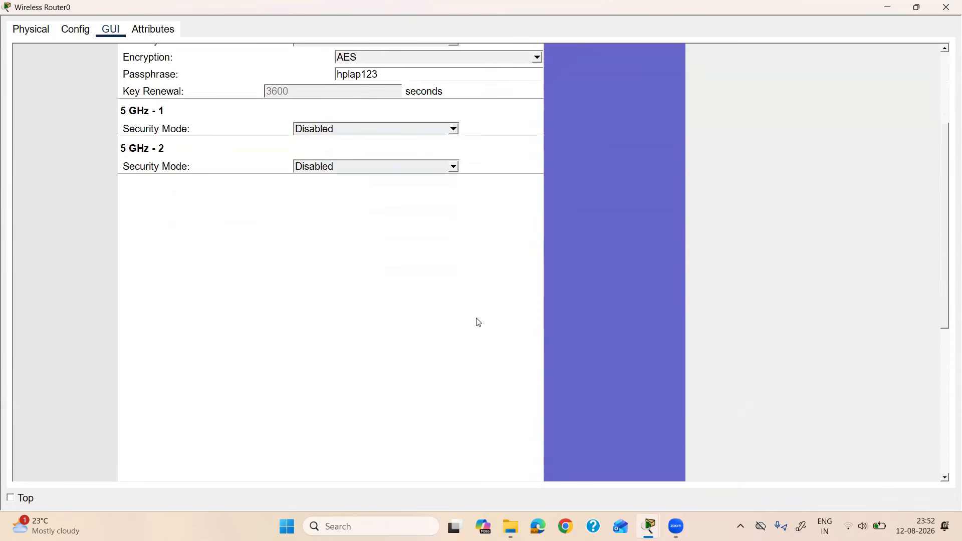
{"action": "scroll", "coordinate": [473, 345], "scroll_direction": "down", "scroll_amount": 2}
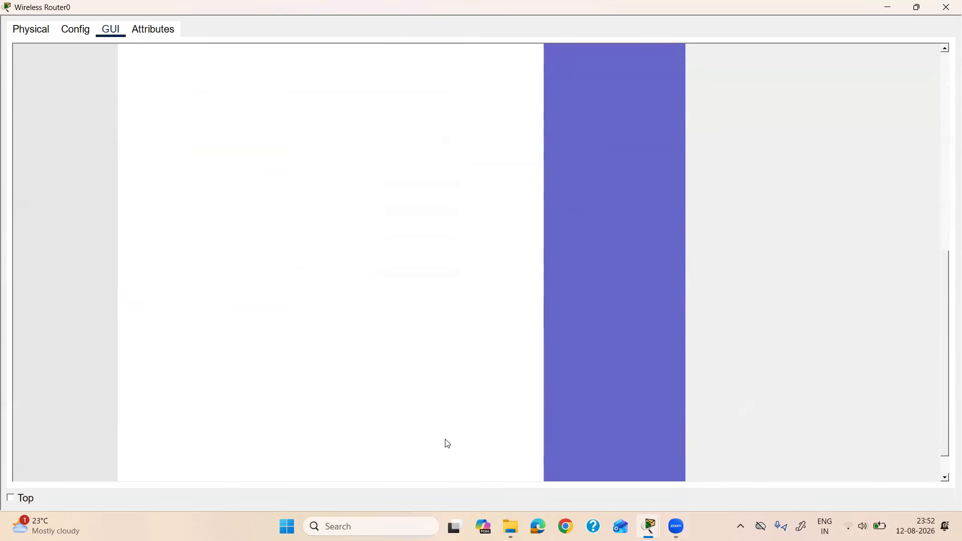
{"action": "scroll", "coordinate": [391, 449], "scroll_direction": "down", "scroll_amount": 2}
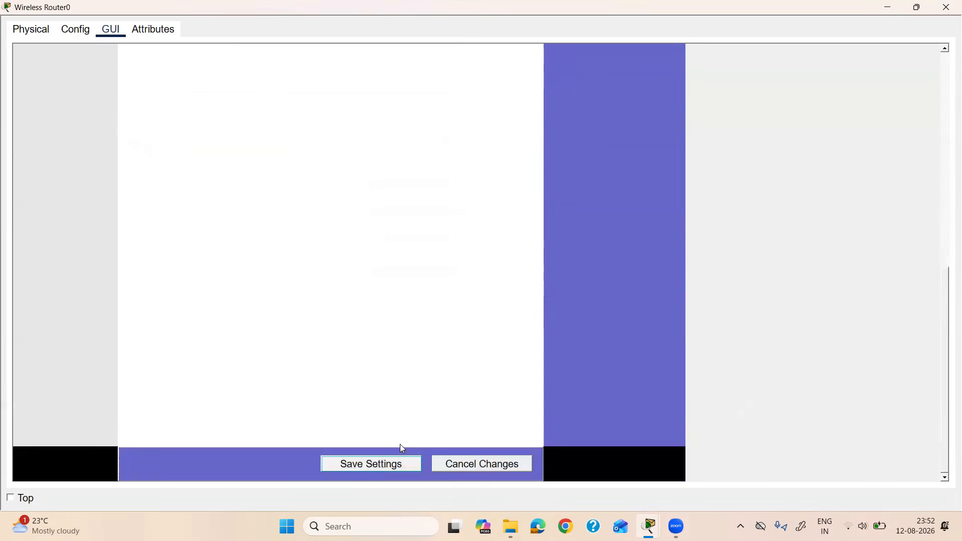
Step: Close the router's settings window and return to the topology workspace
{"action": "left_click", "coordinate": [946, 7]}
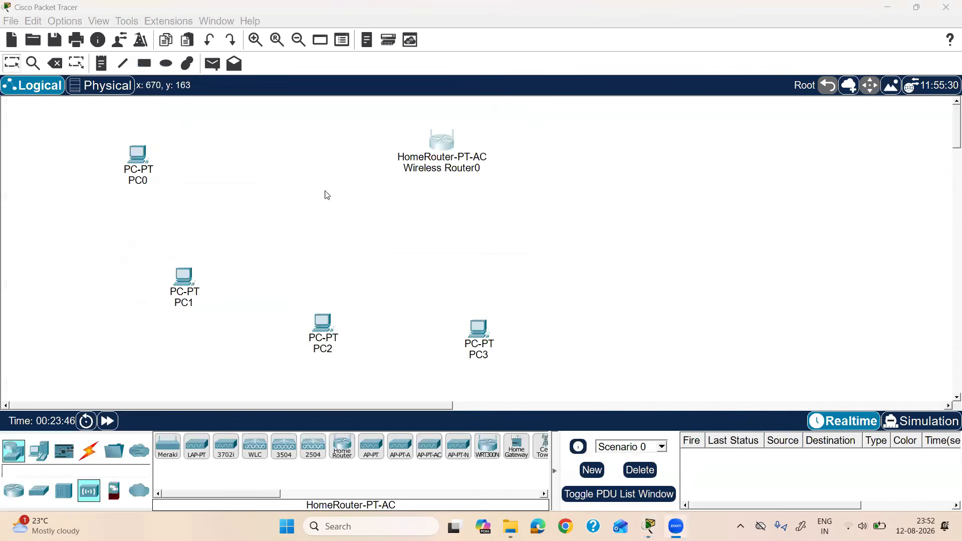
{"action": "left_click_drag", "start_coordinate": [103, 128], "coordinate": [610, 251]}
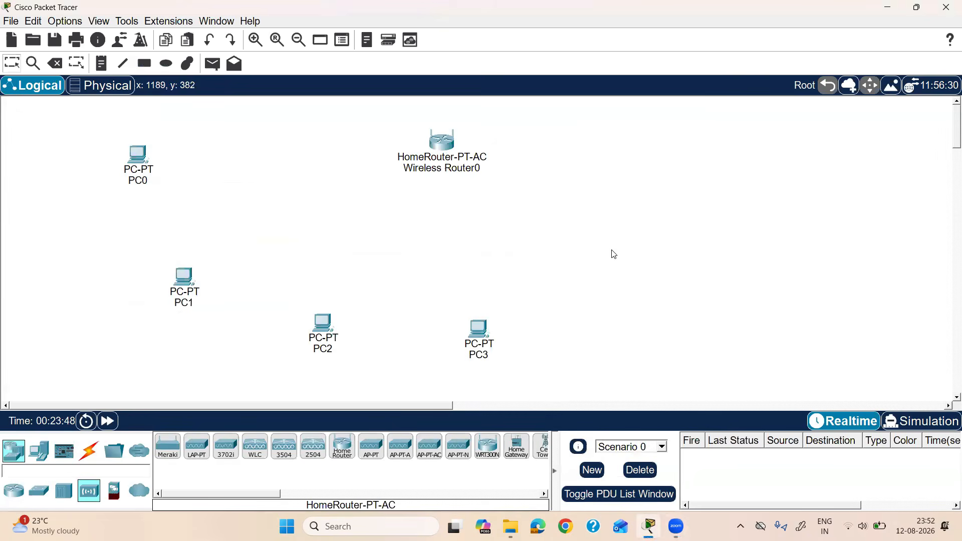
{"action": "left_click", "coordinate": [122, 139]}
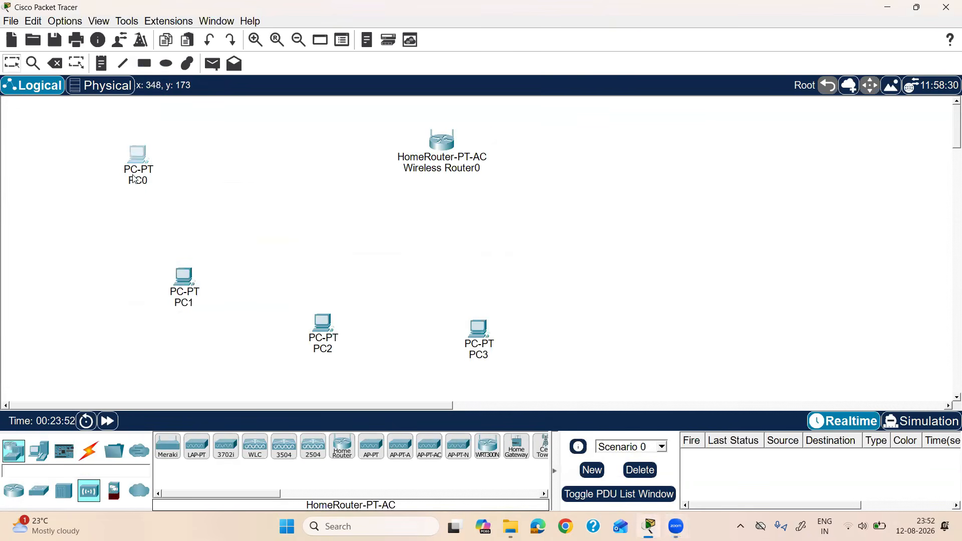
Step: Join PC0 to the Default network via PC Wireless using the WPA2 pre-shared key
{"action": "left_click", "coordinate": [133, 160]}
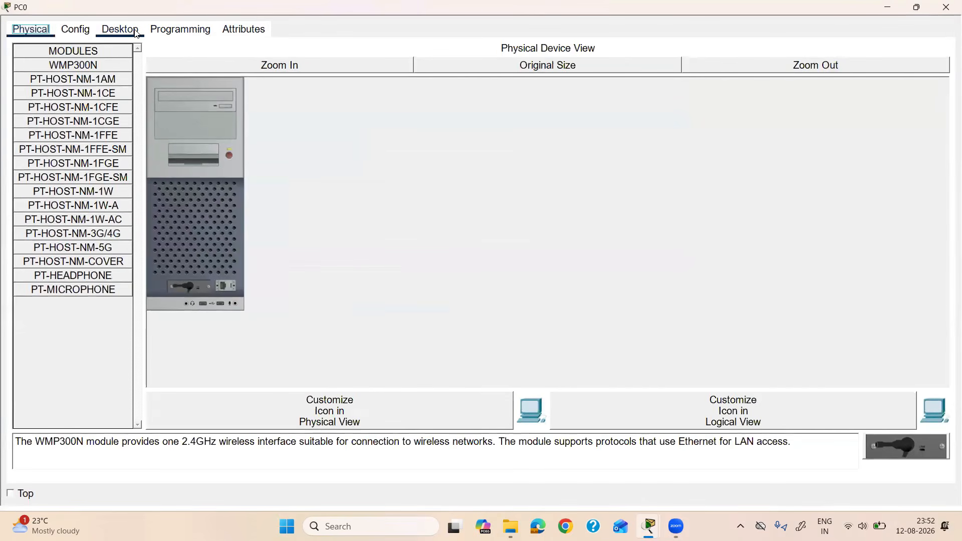
{"action": "left_click", "coordinate": [136, 33]}
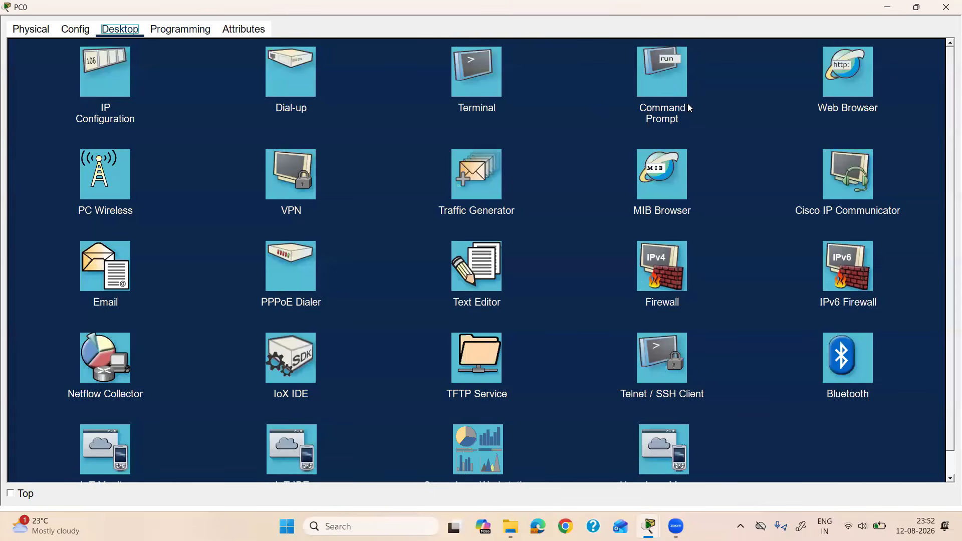
{"action": "left_click", "coordinate": [98, 180]}
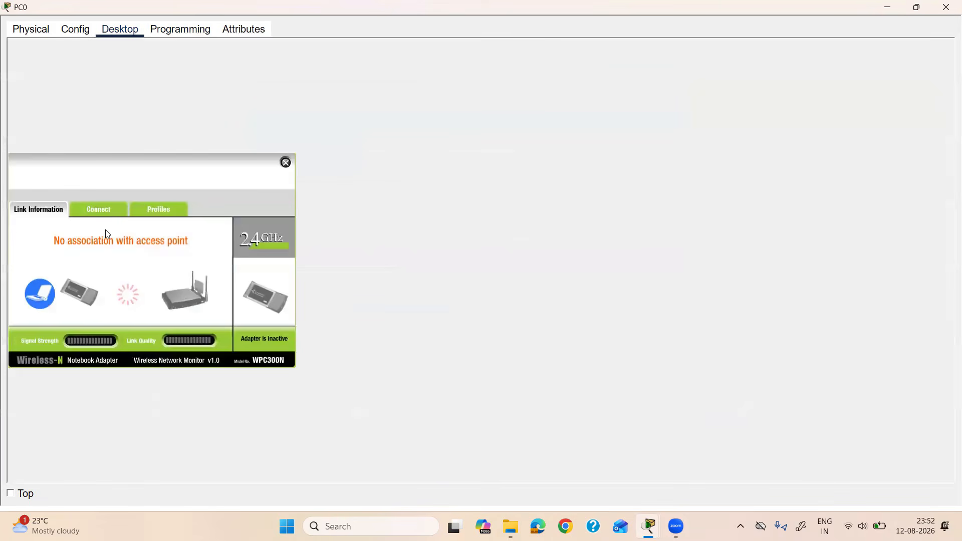
{"action": "left_click", "coordinate": [101, 215]}
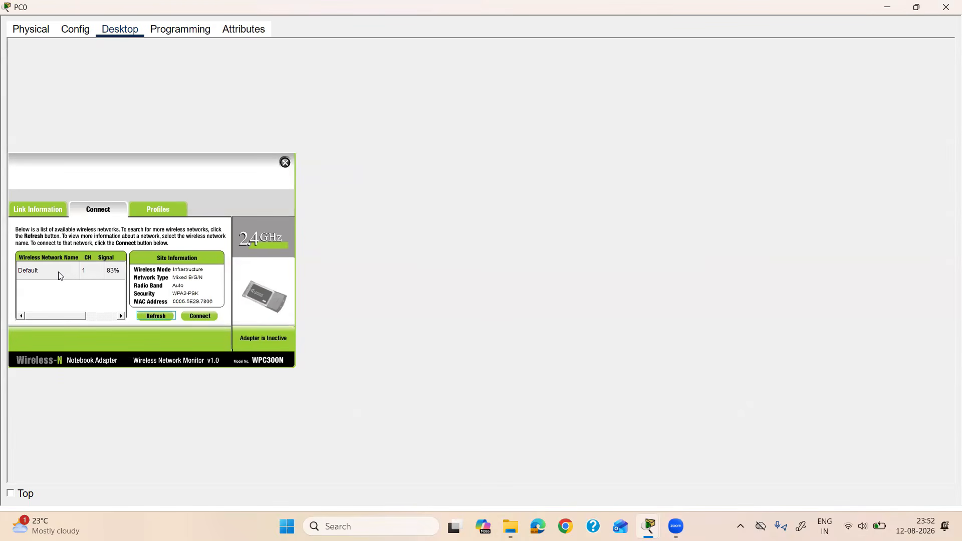
{"action": "left_click", "coordinate": [59, 272]}
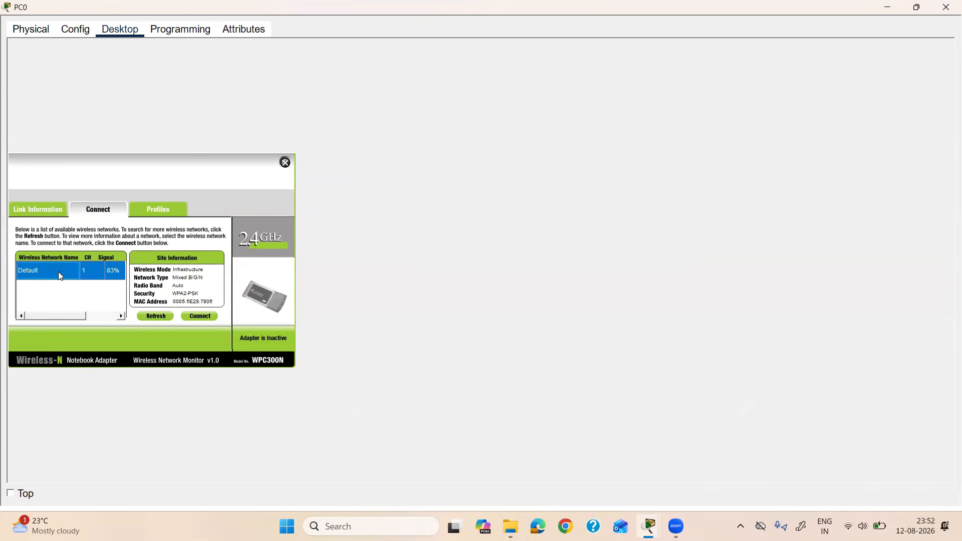
{"action": "left_click", "coordinate": [199, 316]}
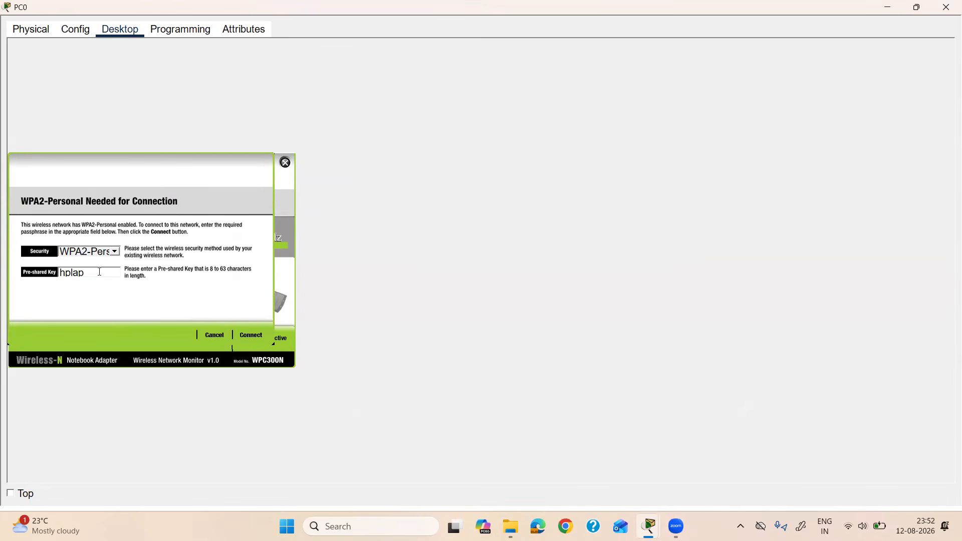
{"action": "left_click", "coordinate": [251, 336]}
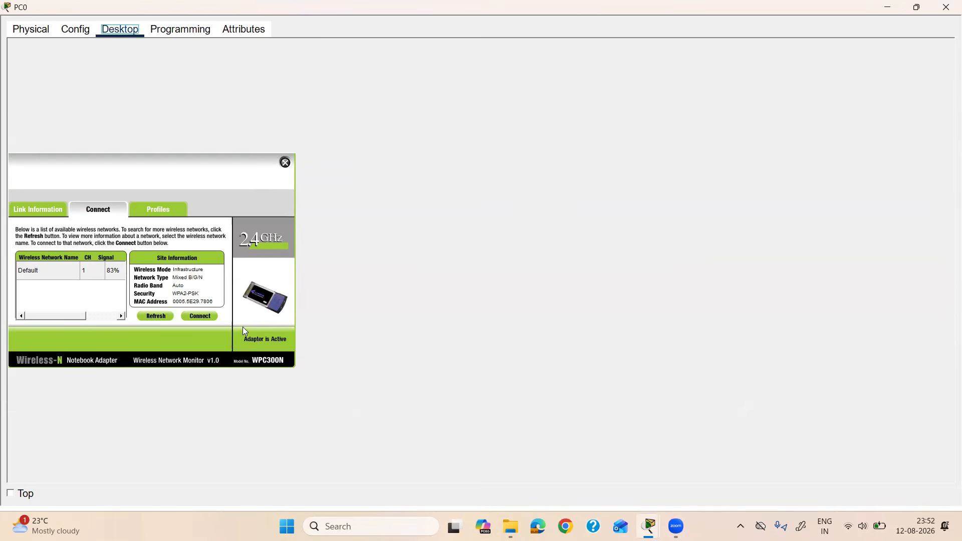
{"action": "left_click", "coordinate": [945, 17]}
{"action": "left_click_drag", "start_coordinate": [122, 132], "coordinate": [516, 192]}
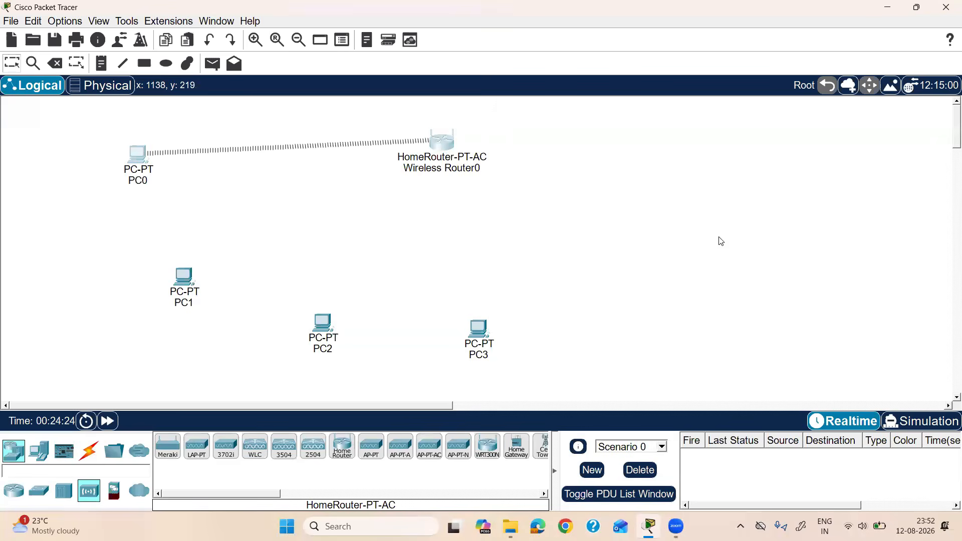
Step: Connect PC1 to the Default network through PC Wireless with the WPA2 pre-shared key
{"action": "left_click", "coordinate": [183, 277]}
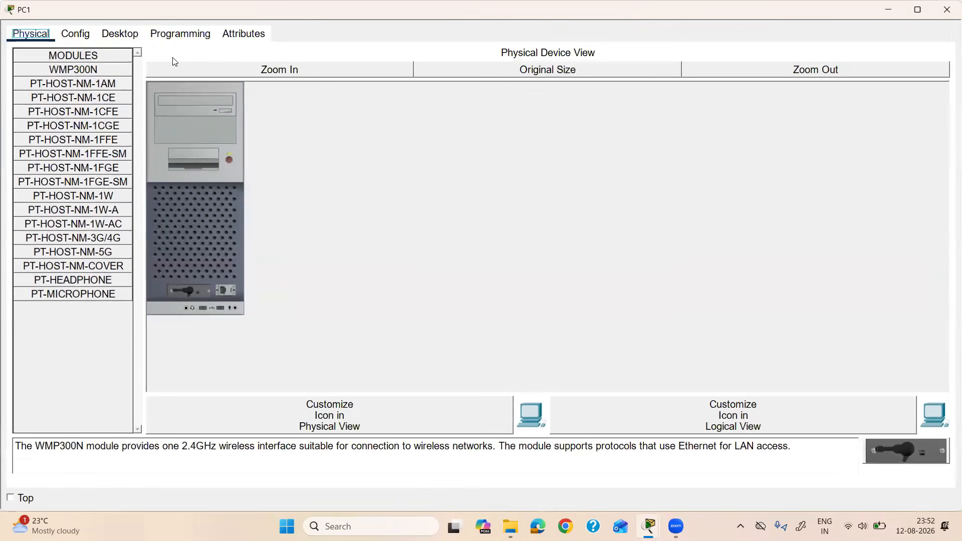
{"action": "left_click", "coordinate": [133, 37]}
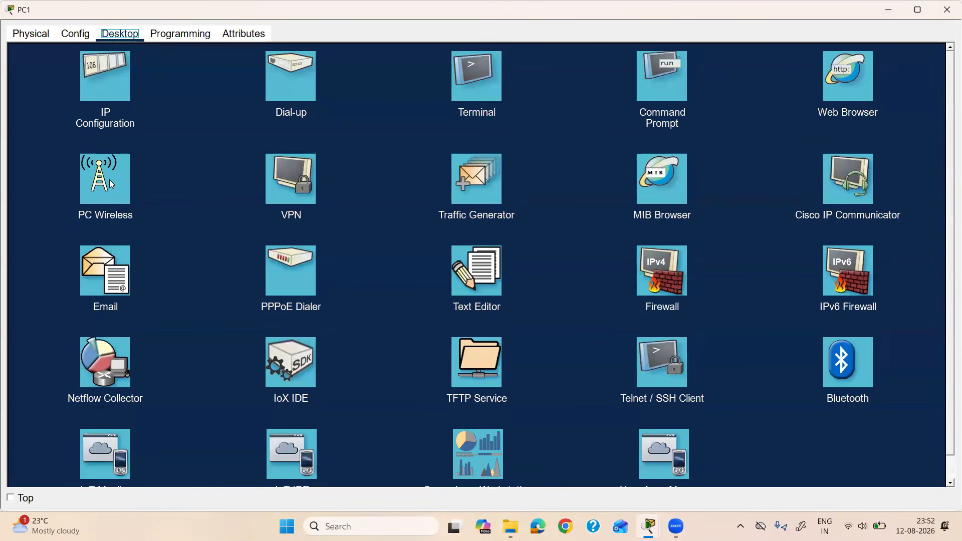
{"action": "left_click", "coordinate": [102, 217]}
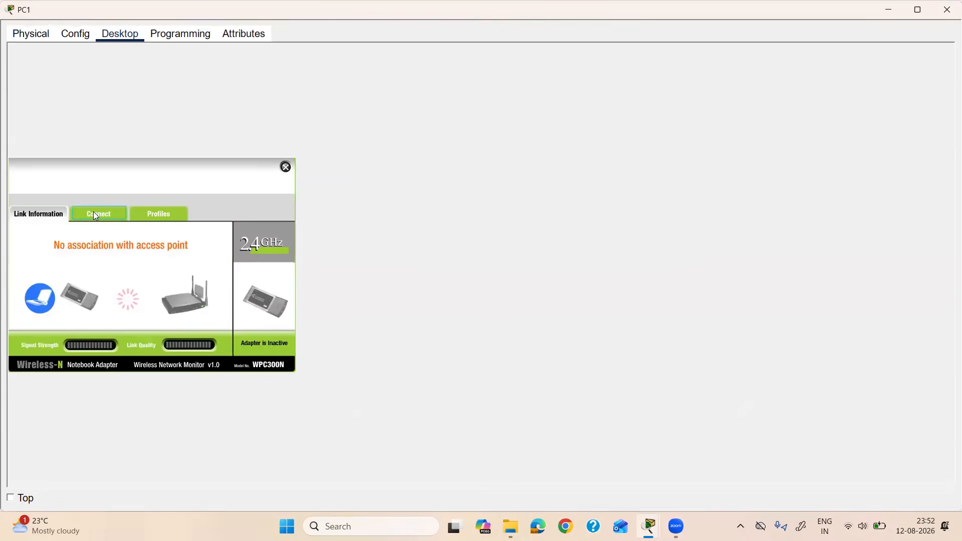
{"action": "left_click", "coordinate": [95, 215]}
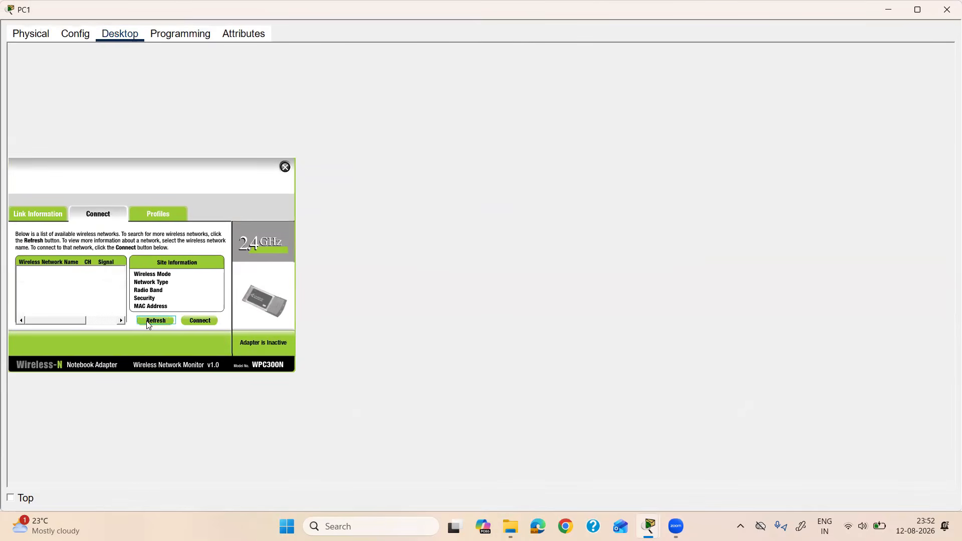
{"action": "left_click", "coordinate": [45, 273]}
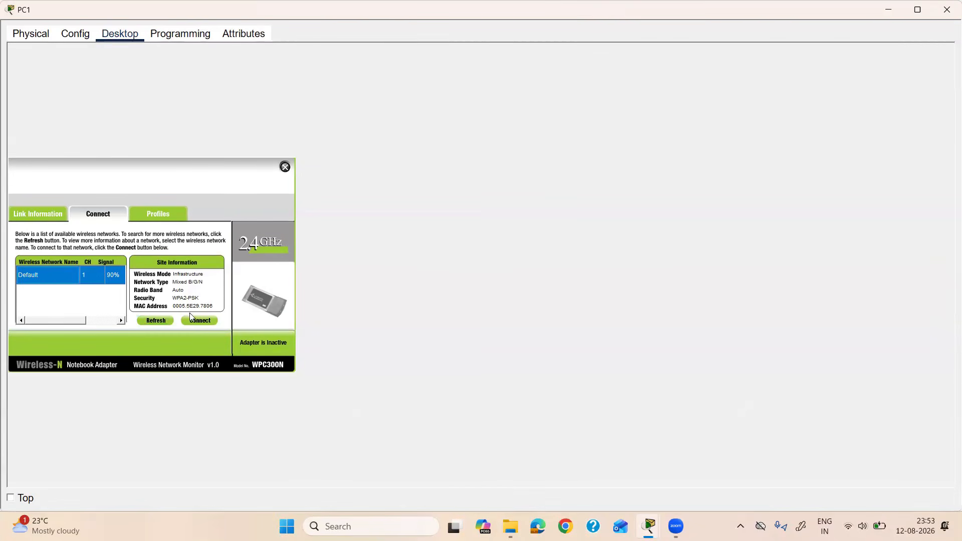
{"action": "left_click", "coordinate": [199, 320]}
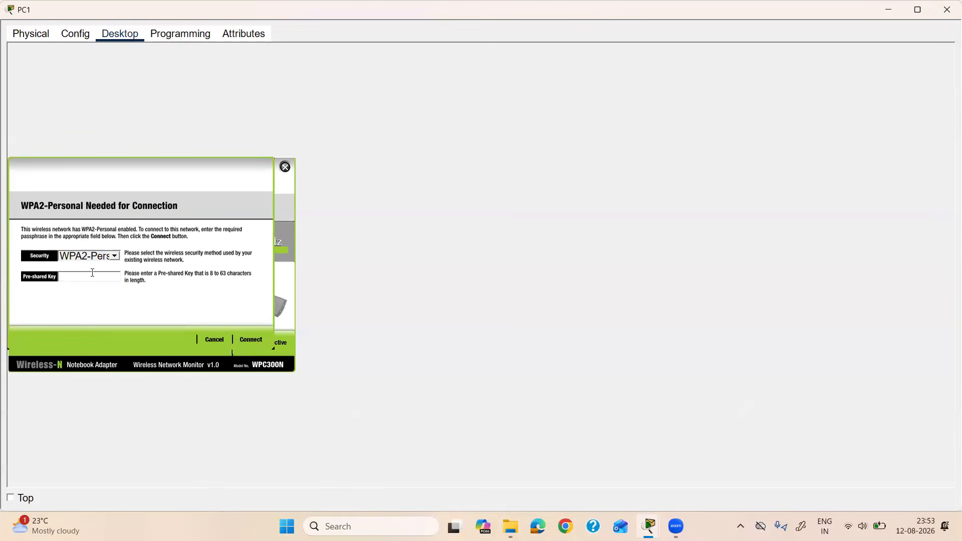
{"action": "type", "text": "hplap123"}
{"action": "left_click", "coordinate": [256, 340]}
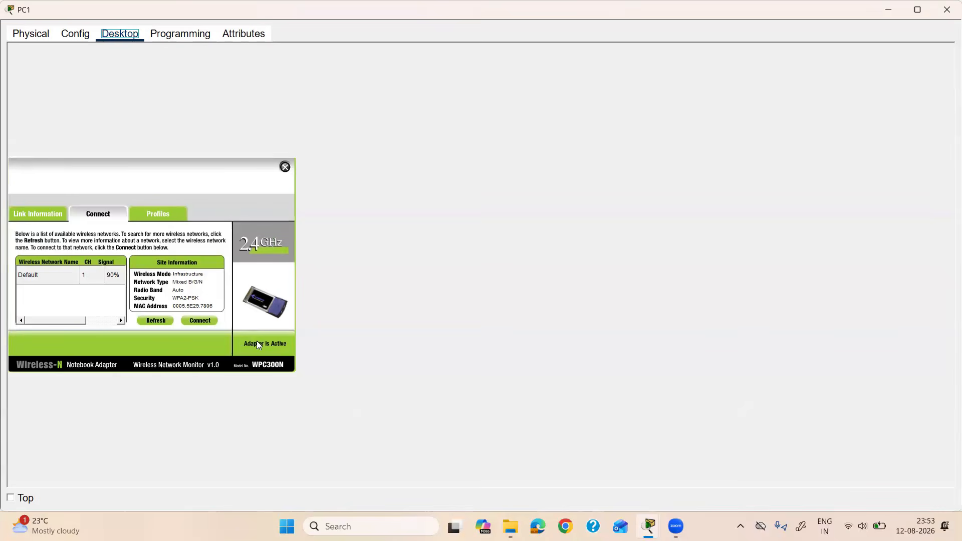
{"action": "left_click", "coordinate": [945, 16]}
{"action": "left_click_drag", "start_coordinate": [120, 256], "coordinate": [276, 317]}
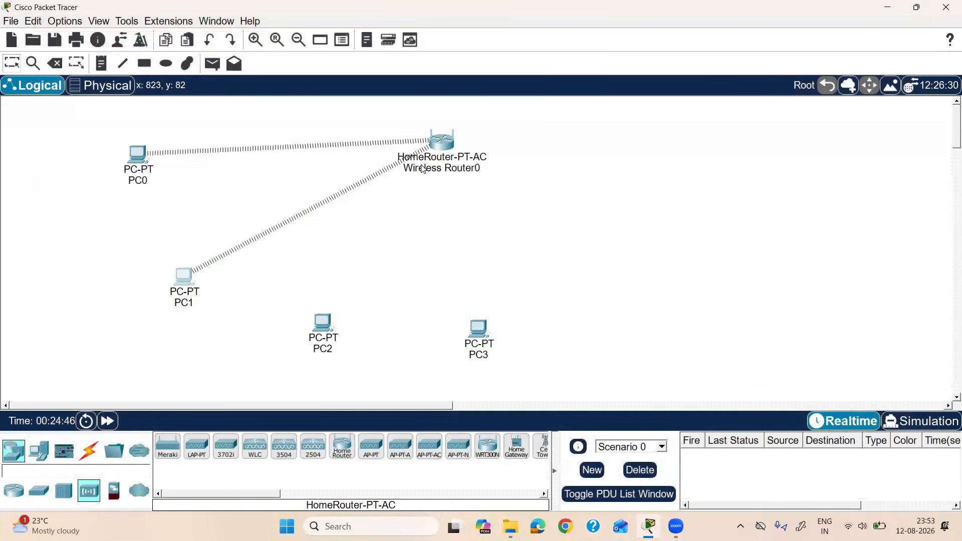
Step: Refresh PC2's wireless list and join the Default network with the pre-shared key
{"action": "left_click", "coordinate": [326, 328]}
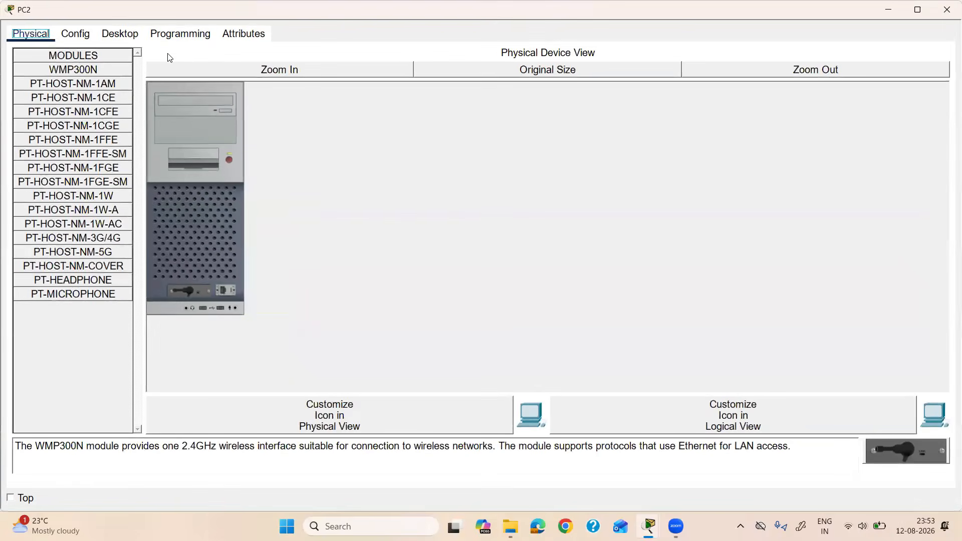
{"action": "left_click", "coordinate": [133, 39]}
{"action": "left_click", "coordinate": [108, 168]}
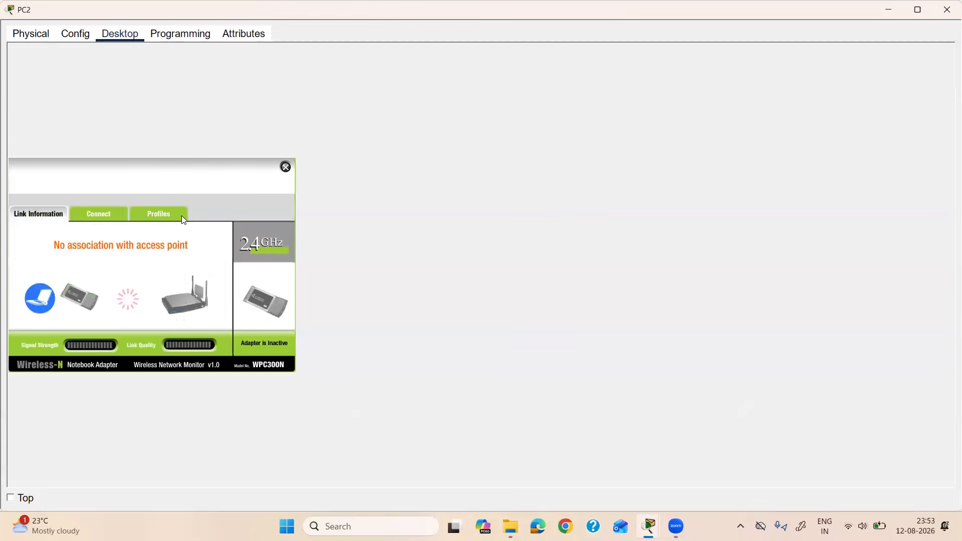
{"action": "left_click", "coordinate": [107, 221]}
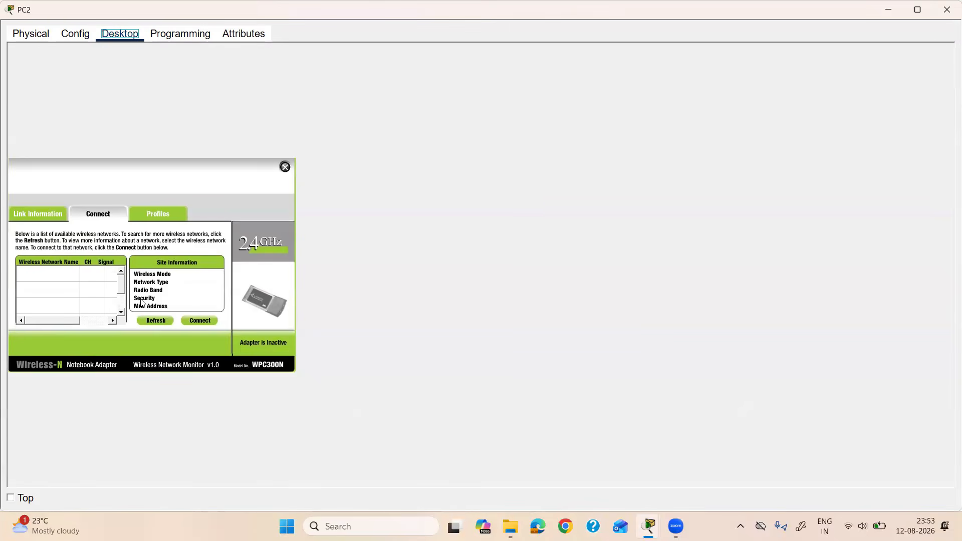
{"action": "left_click", "coordinate": [150, 320]}
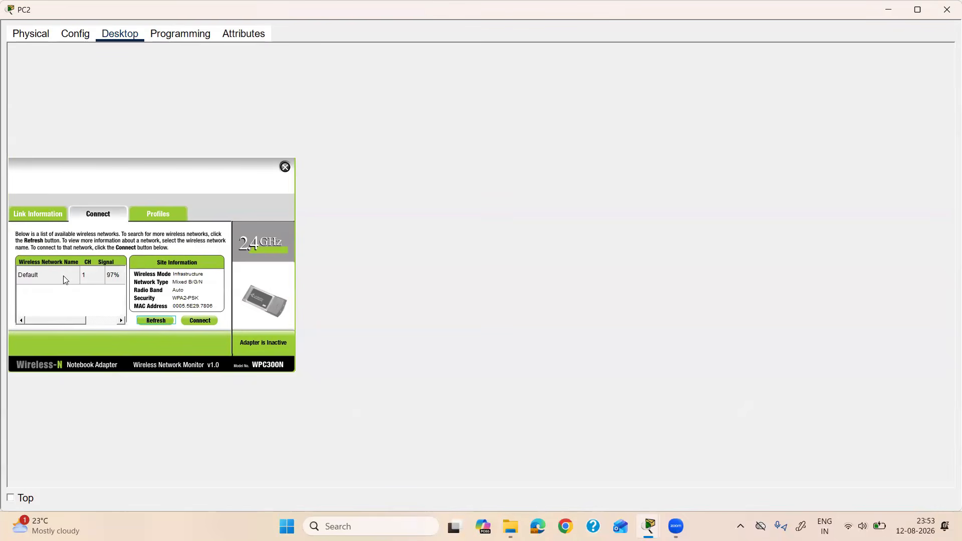
{"action": "left_click", "coordinate": [63, 275]}
{"action": "left_click", "coordinate": [187, 320]}
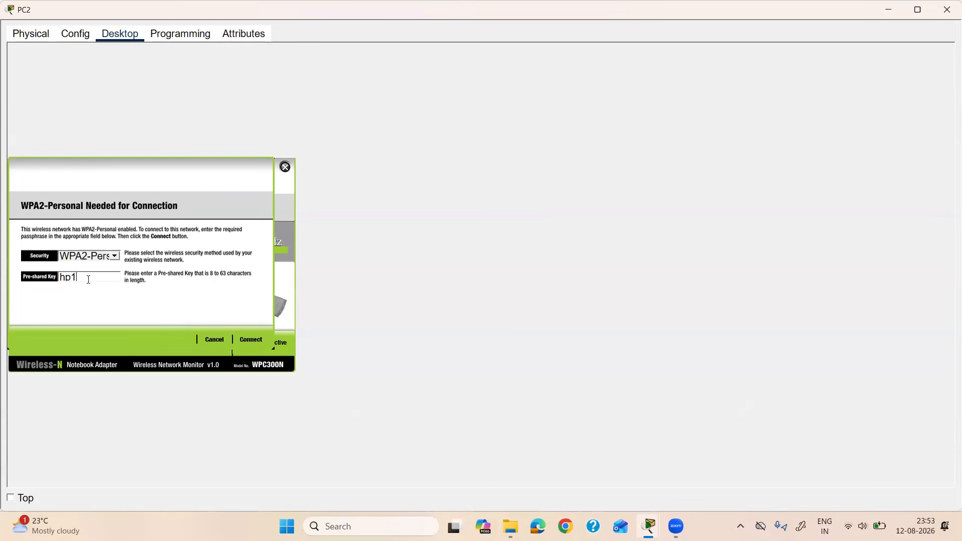
{"action": "type", "text": "ap123"}
{"action": "left_click", "coordinate": [251, 340]}
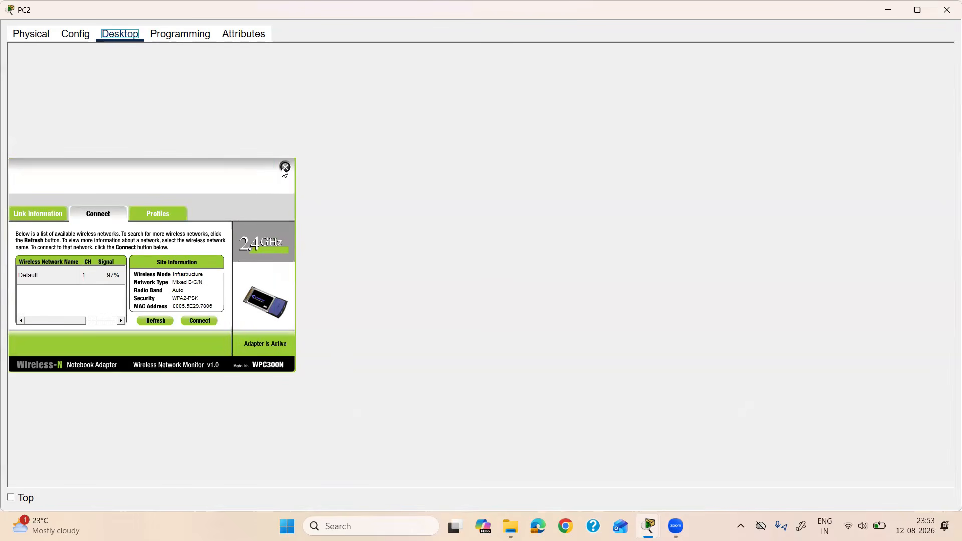
{"action": "left_click", "coordinate": [947, 9]}
Step: Refresh PC3's network list, join Default with the pre-shared key, and close PC3's window
{"action": "left_click", "coordinate": [478, 328]}
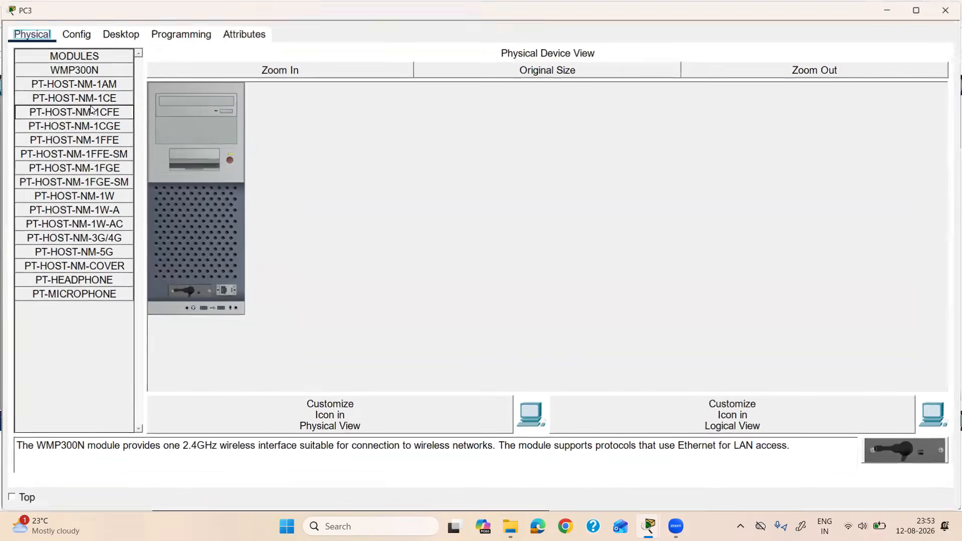
{"action": "left_click", "coordinate": [110, 36]}
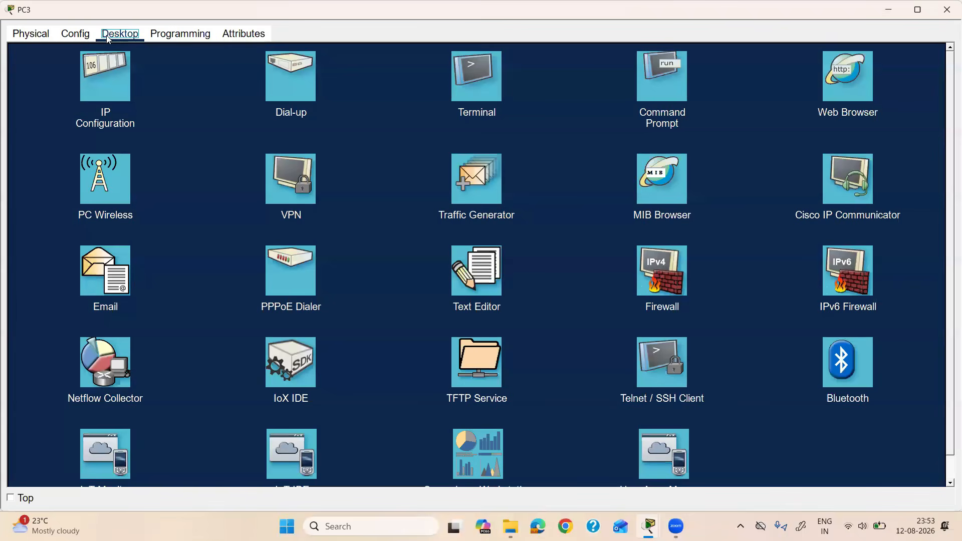
{"action": "left_click", "coordinate": [114, 195]}
{"action": "left_click", "coordinate": [115, 219]}
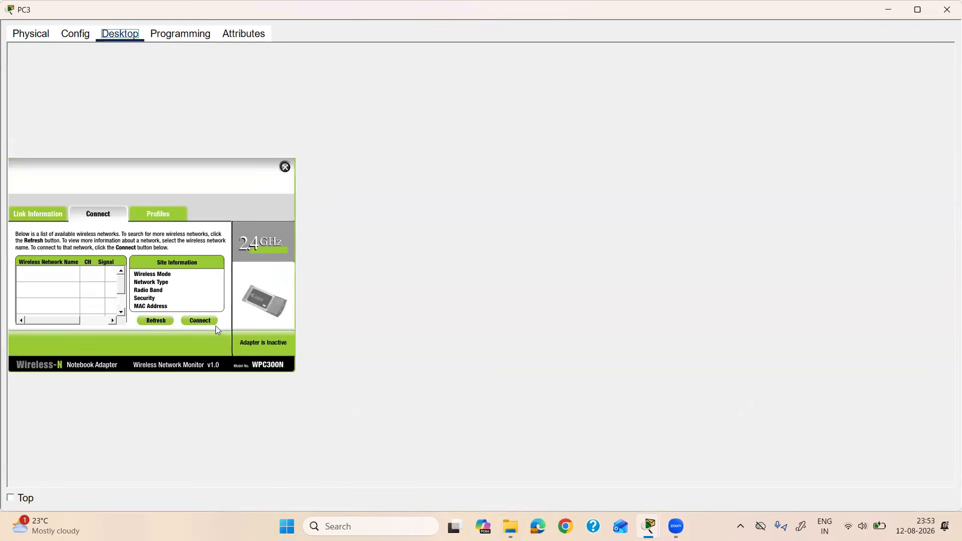
{"action": "left_click", "coordinate": [151, 322]}
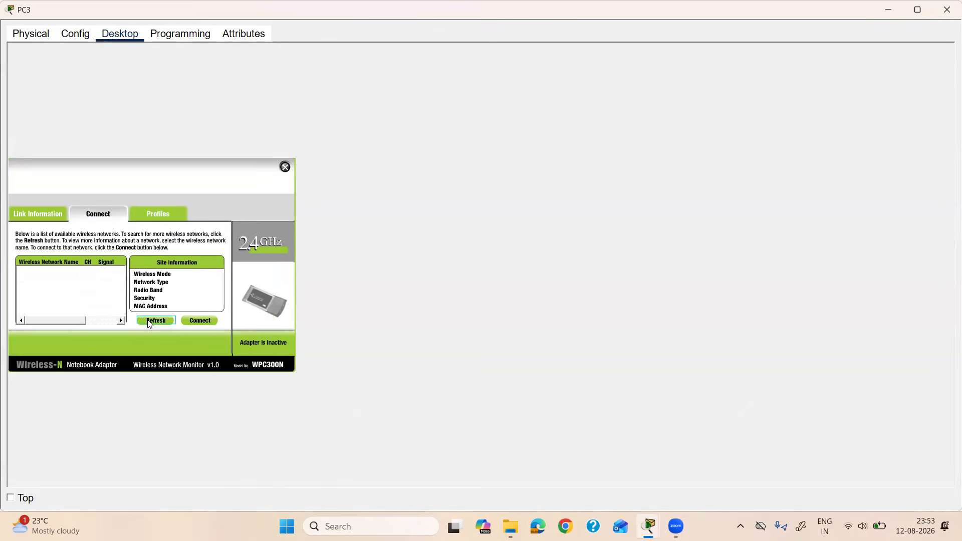
{"action": "left_click", "coordinate": [54, 277]}
{"action": "left_click", "coordinate": [54, 276]}
{"action": "left_click", "coordinate": [200, 321]}
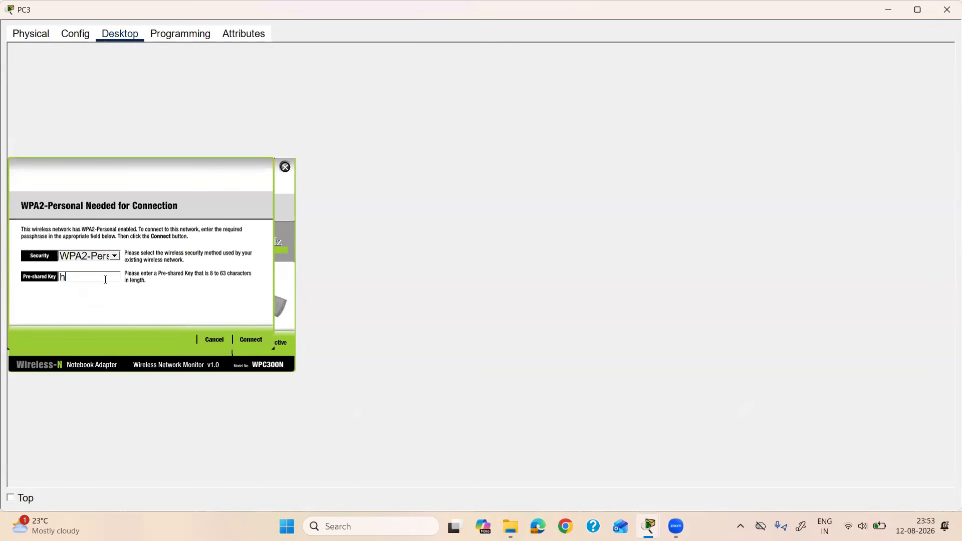
{"action": "type", "text": "hplap123"}
{"action": "left_click", "coordinate": [249, 339]}
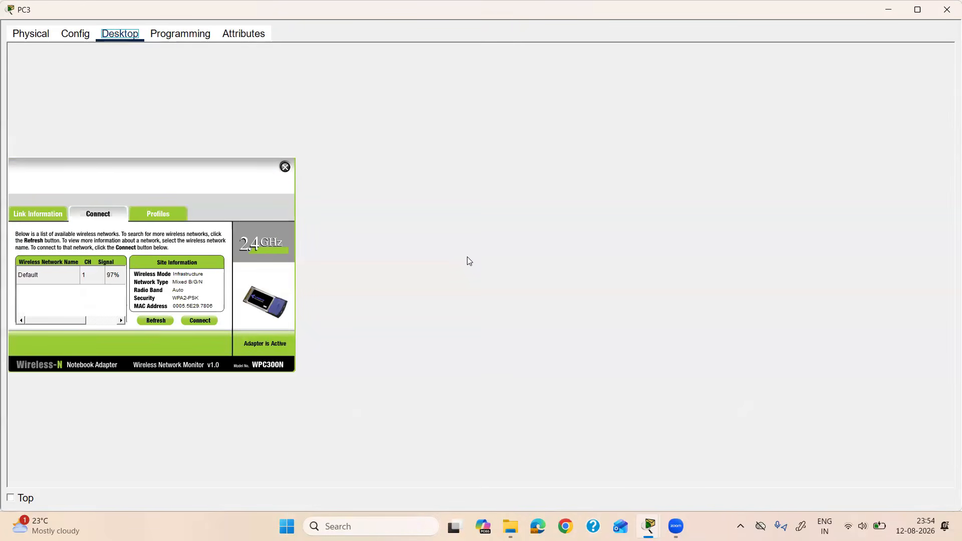
{"action": "left_click", "coordinate": [947, 10]}
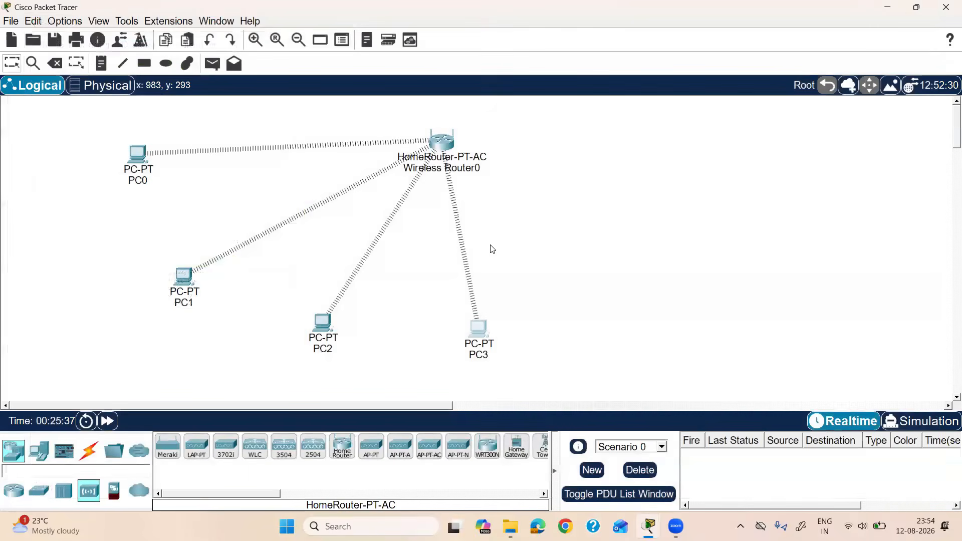
Step: Check PC0's IP configuration and add a note '192.168.0.100' below PC0
{"action": "left_click_drag", "start_coordinate": [132, 126], "coordinate": [589, 350]}
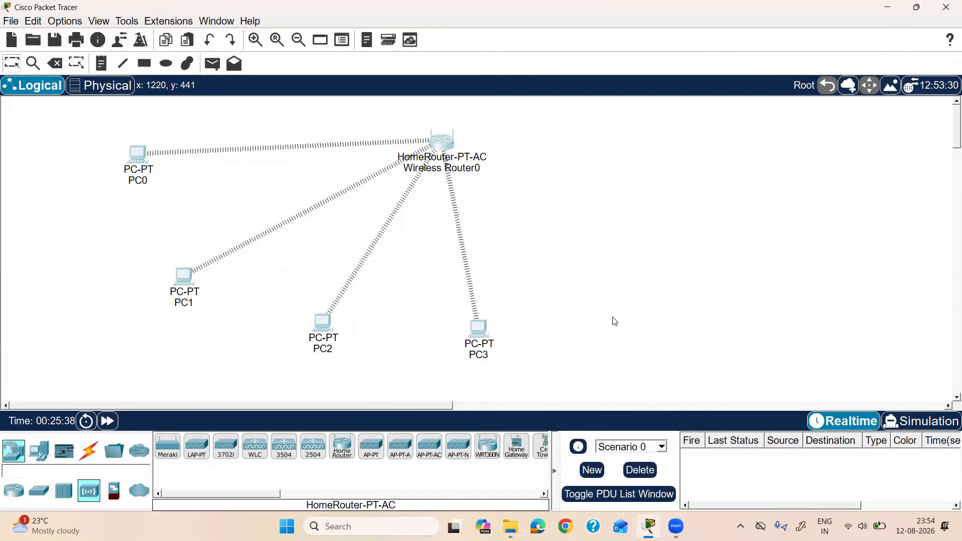
{"action": "left_click", "coordinate": [613, 317]}
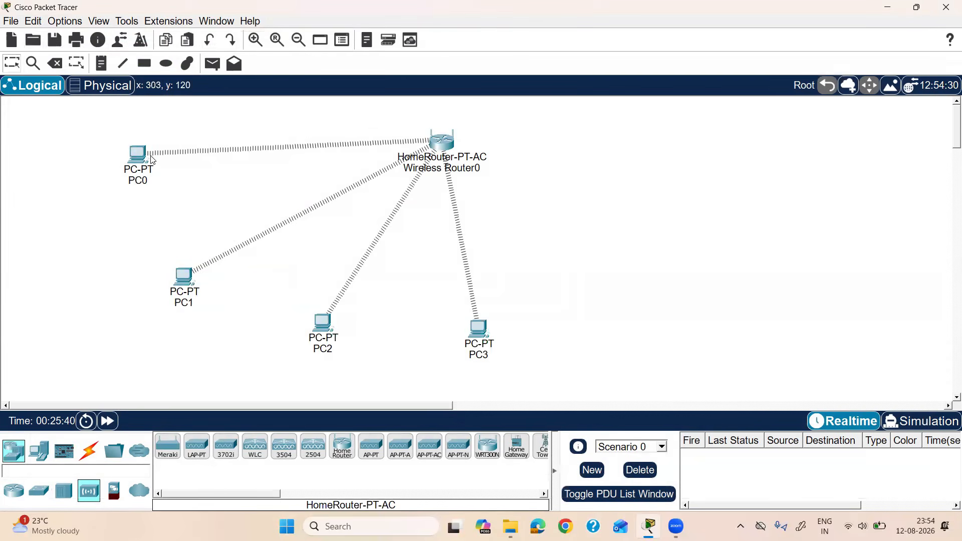
{"action": "left_click", "coordinate": [145, 155]}
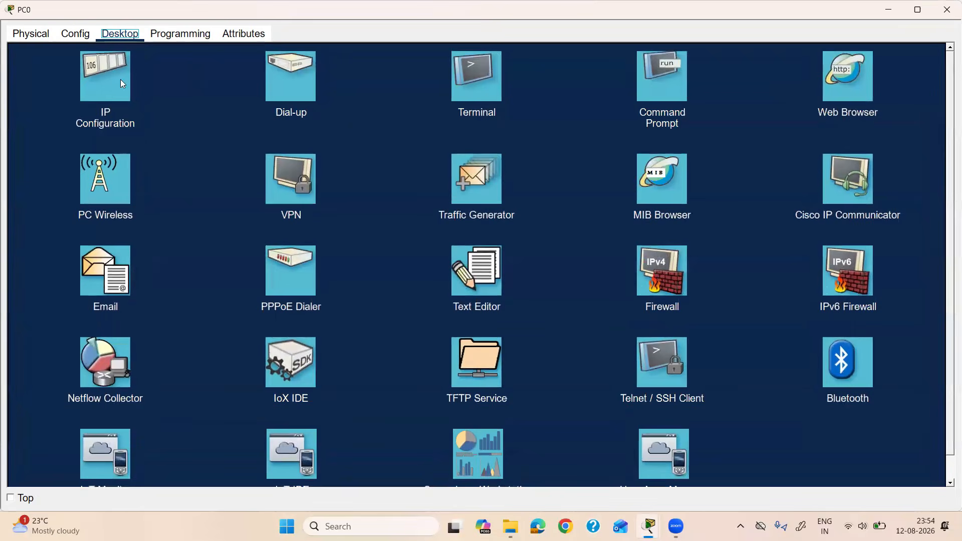
{"action": "left_click", "coordinate": [121, 79]}
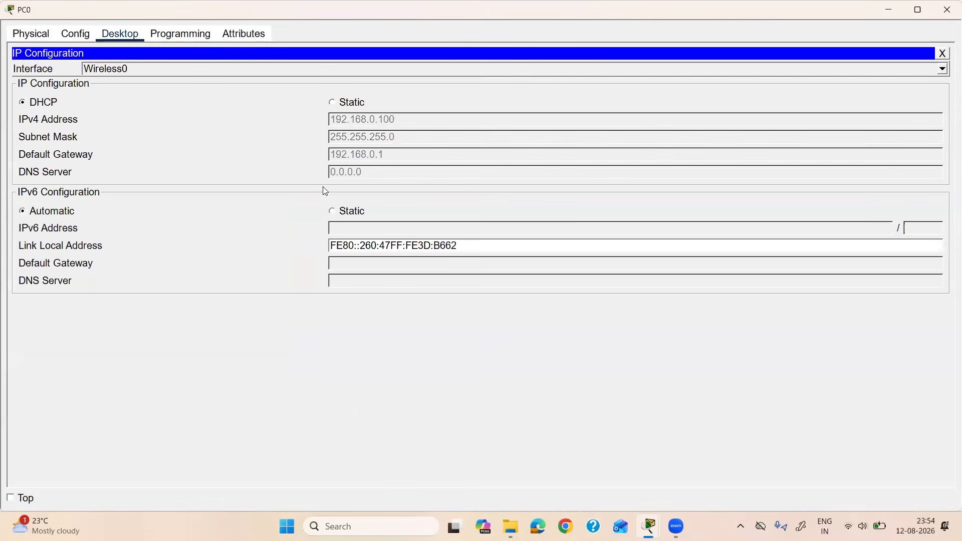
{"action": "left_click", "coordinate": [947, 15]}
{"action": "left_click", "coordinate": [86, 194]}
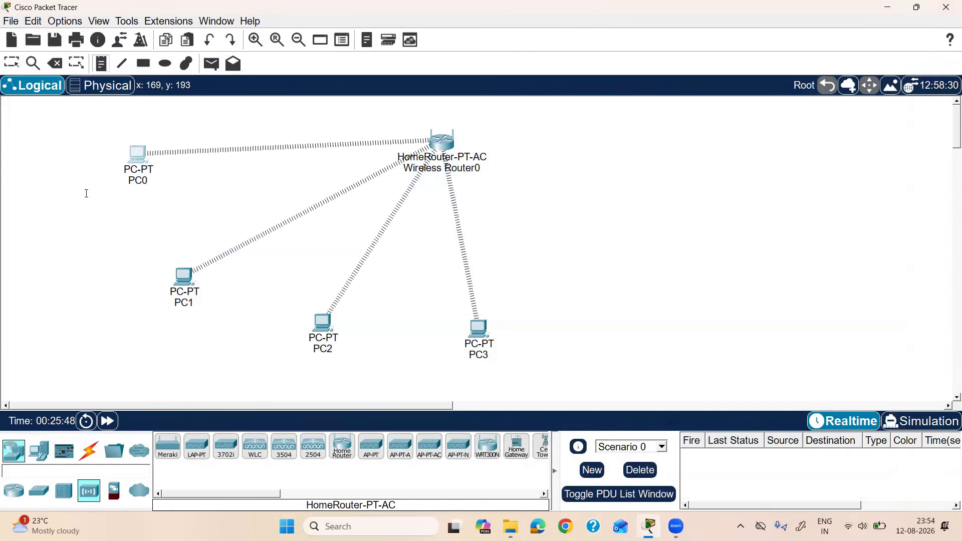
{"action": "type", "text": "192.168.0.100"}
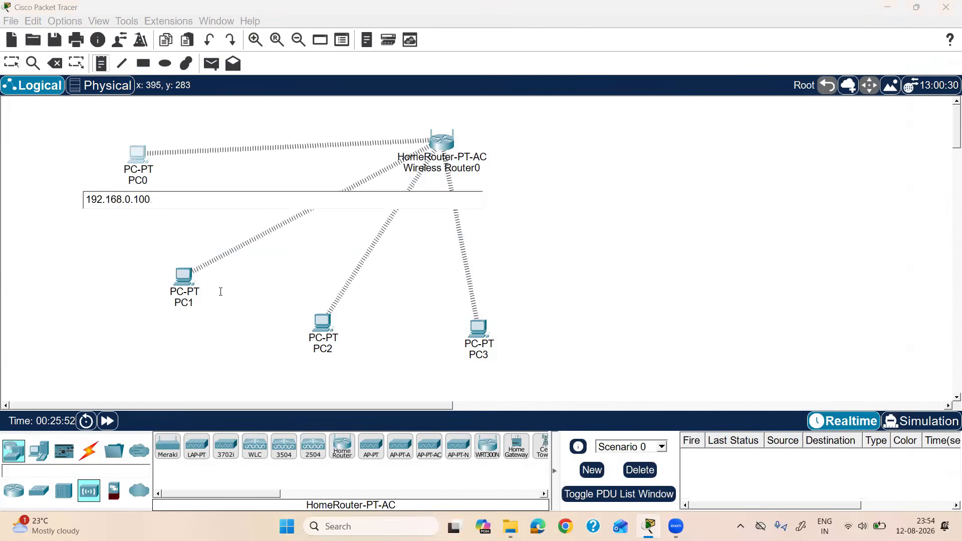
{"action": "left_click", "coordinate": [232, 314]}
Step: Check PC1's IP configuration and add its address note 192.168.0.101 below PC1
{"action": "left_click", "coordinate": [186, 278]}
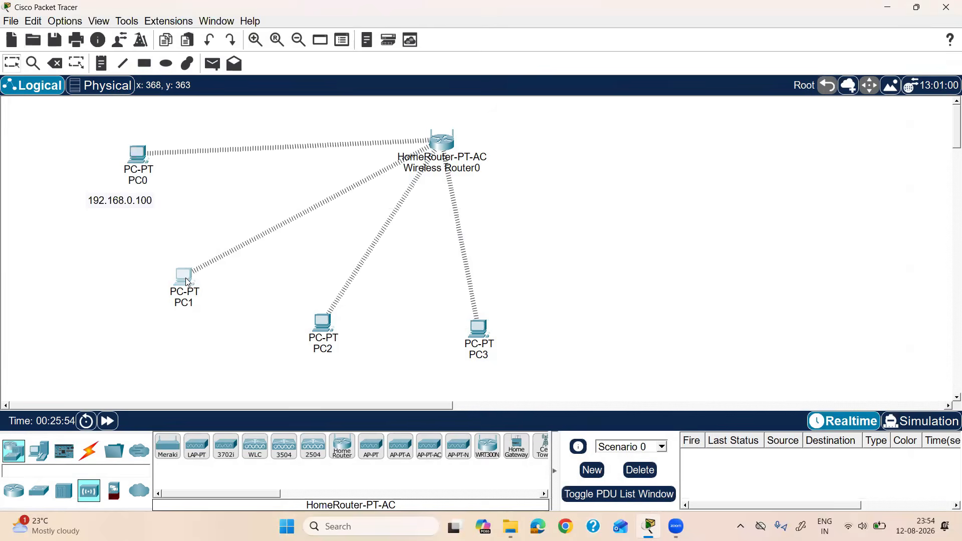
{"action": "left_click", "coordinate": [105, 91]}
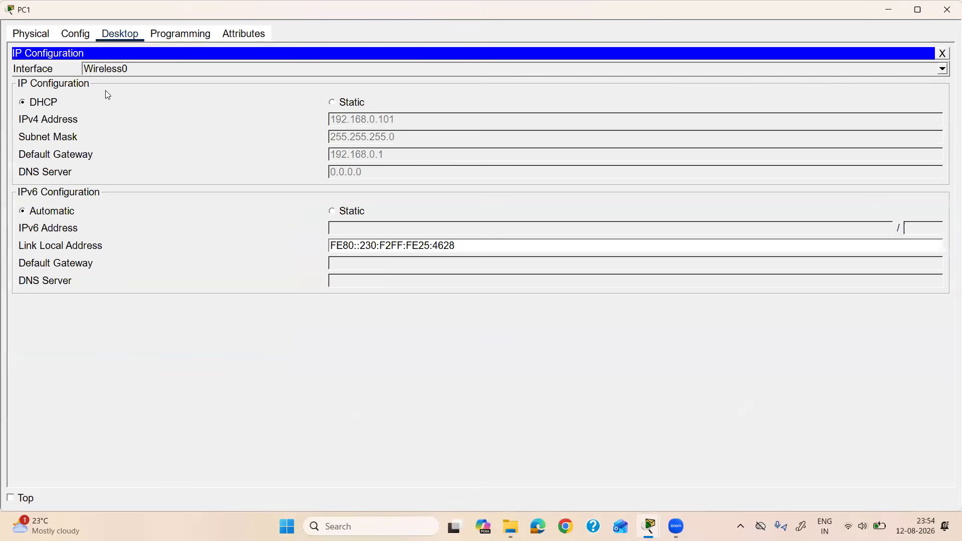
{"action": "left_click", "coordinate": [946, 15]}
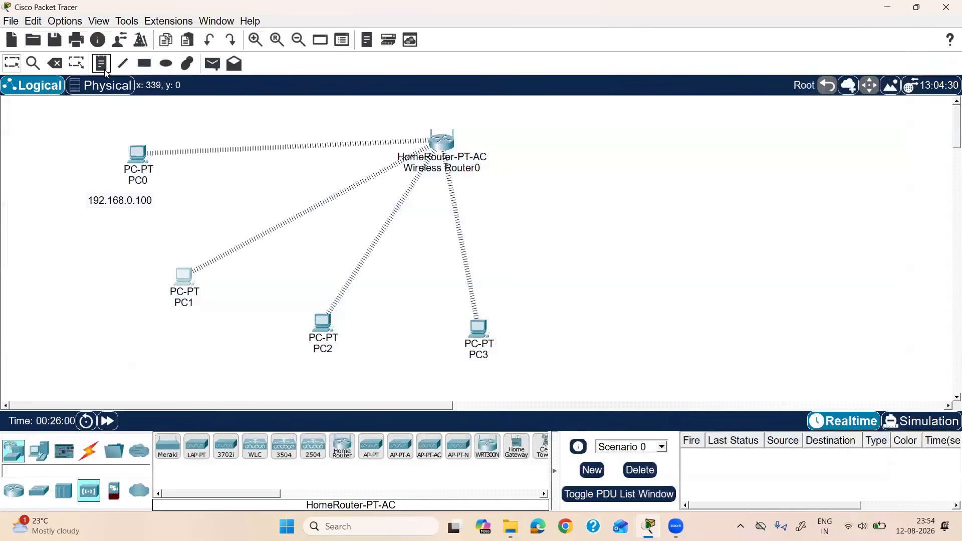
{"action": "left_click", "coordinate": [103, 67]}
{"action": "left_click", "coordinate": [159, 317]}
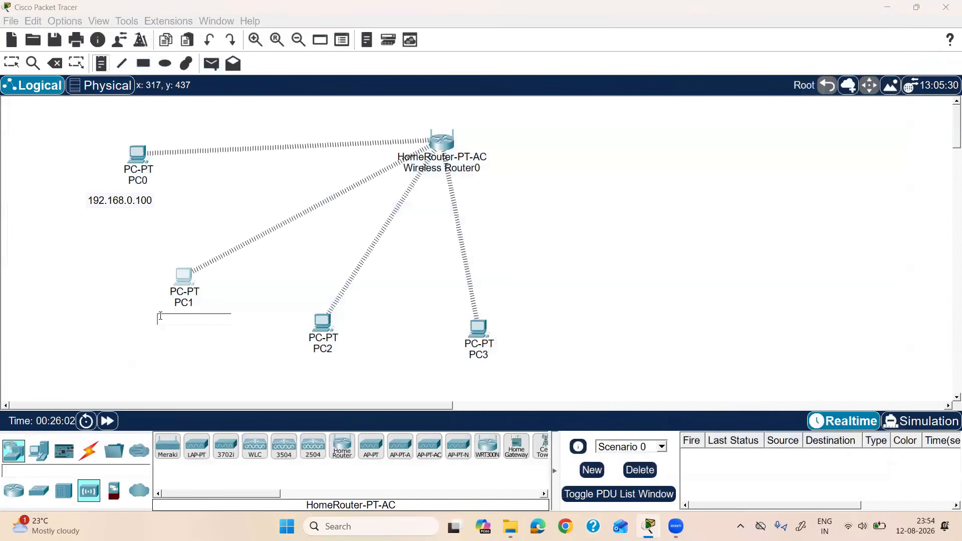
{"action": "type", "text": "192.168.0"}
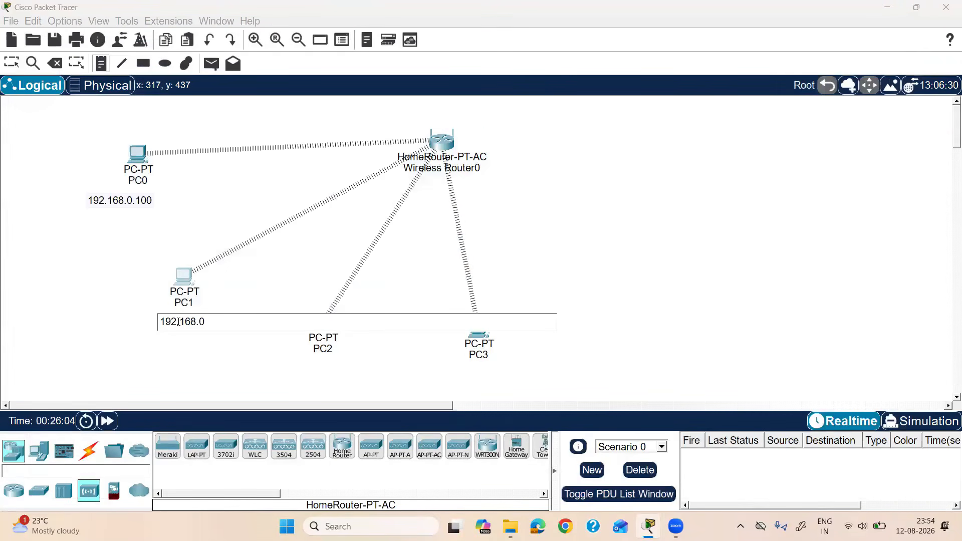
{"action": "type", "text": ".10."}
{"action": "left_click", "coordinate": [270, 295]}
{"action": "key", "text": "Escape"}
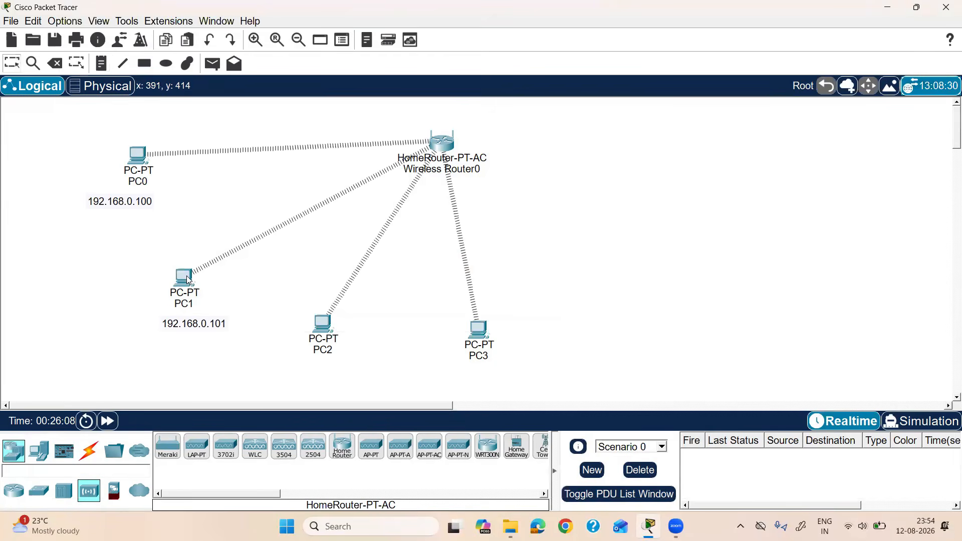
Step: From PC0's command prompt, run ping 192.168.0.101 and get four replies, then box-select the topology
{"action": "left_click", "coordinate": [138, 157]}
{"action": "left_click", "coordinate": [661, 78]}
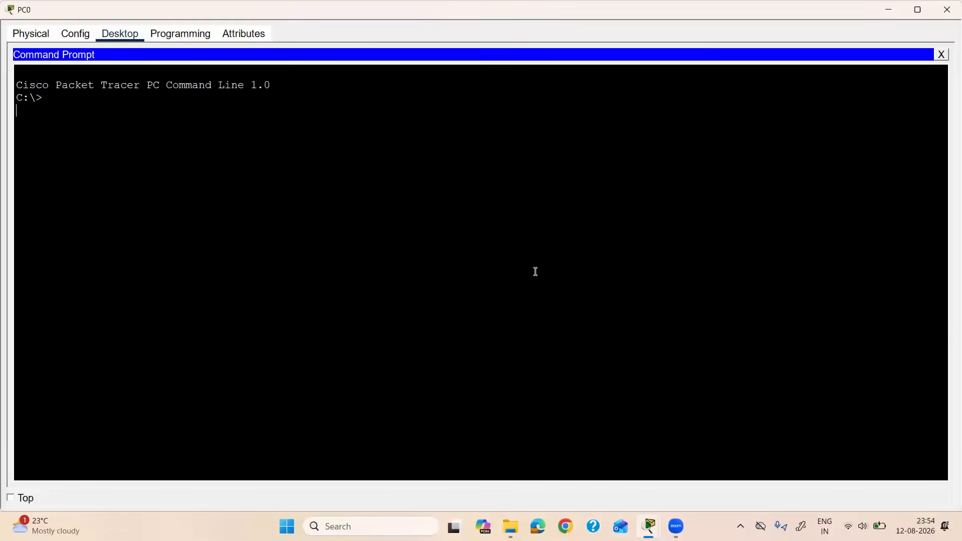
{"action": "type", "text": "ping"}
{"action": "key", "text": "Return"}
{"action": "key", "text": "Up"}
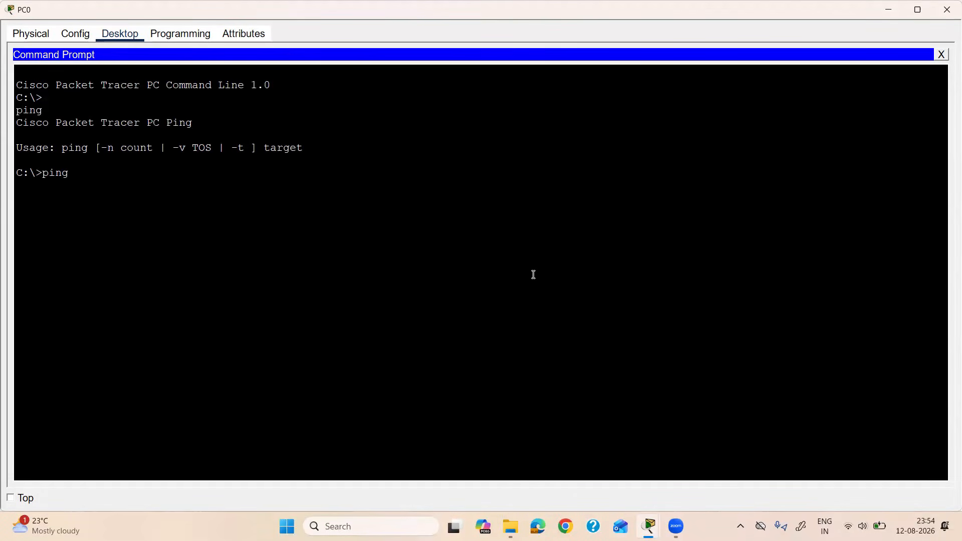
{"action": "type", "text": "192.168.0.101"}
{"action": "key", "text": "Return"}
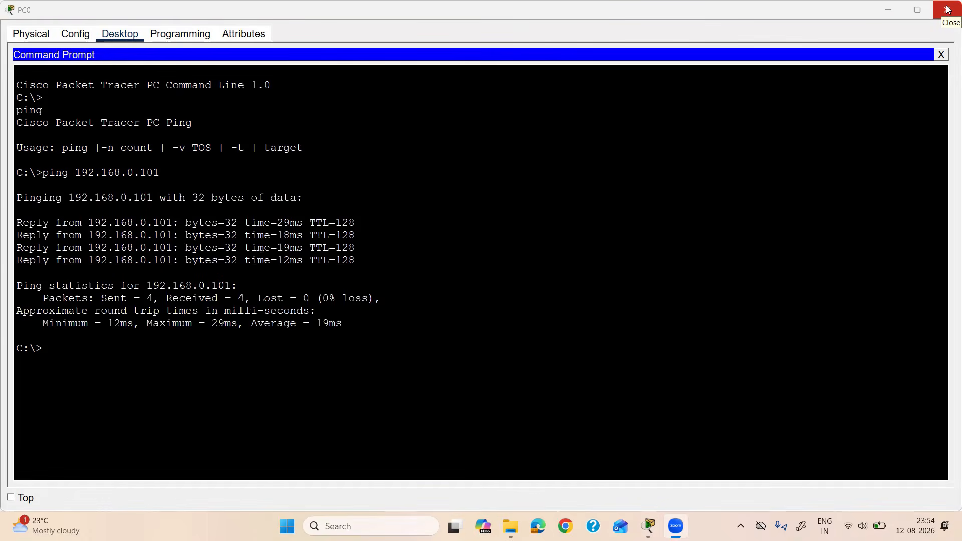
{"action": "left_click", "coordinate": [947, 9]}
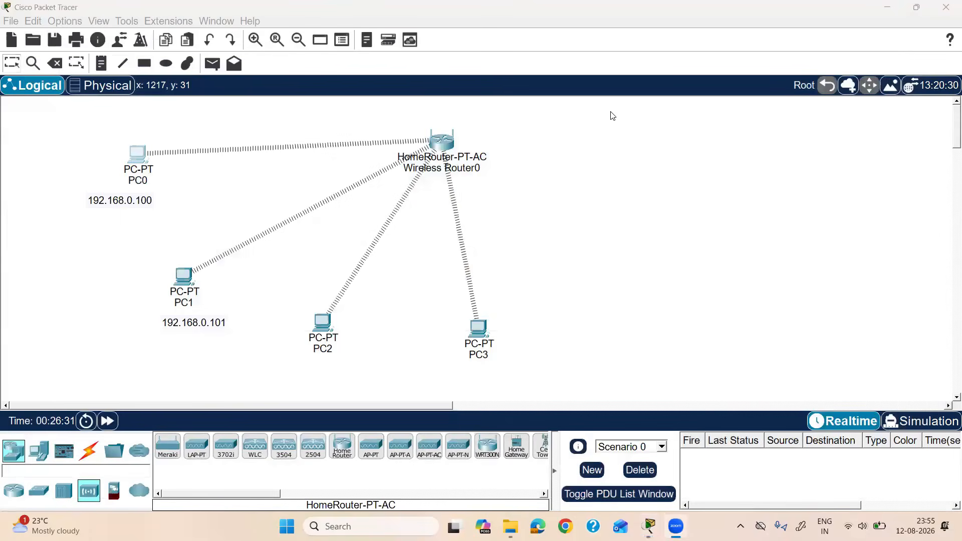
{"action": "left_click_drag", "start_coordinate": [610, 116], "coordinate": [43, 391]}
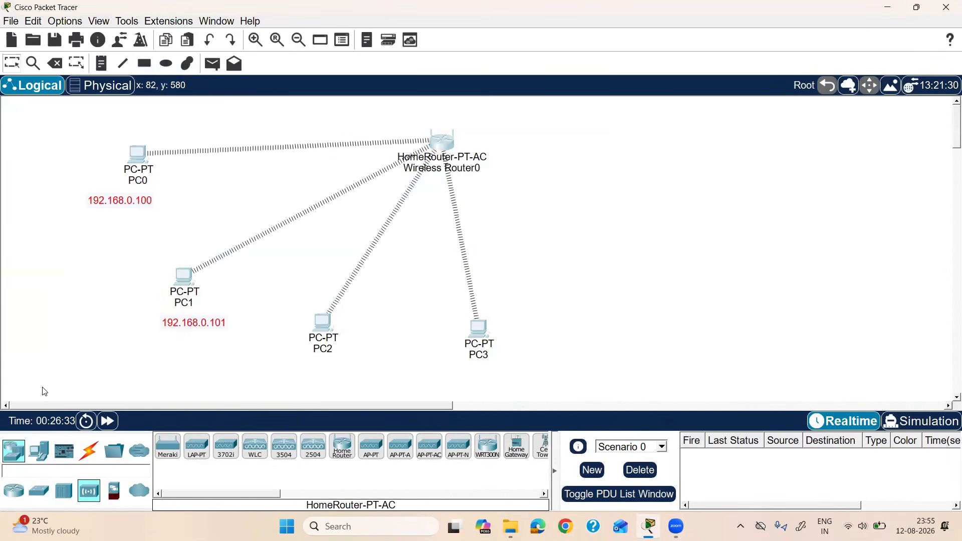